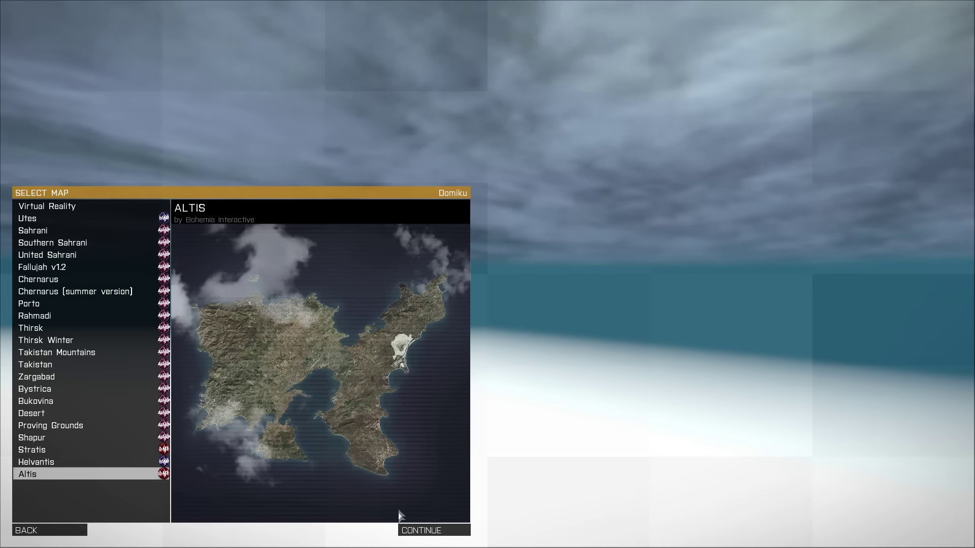
- Open the Altis map and place a BLUFOR NATO Rifleman controlled by Player just southwest of the large hangar at Molos Airfield
click(412, 530)
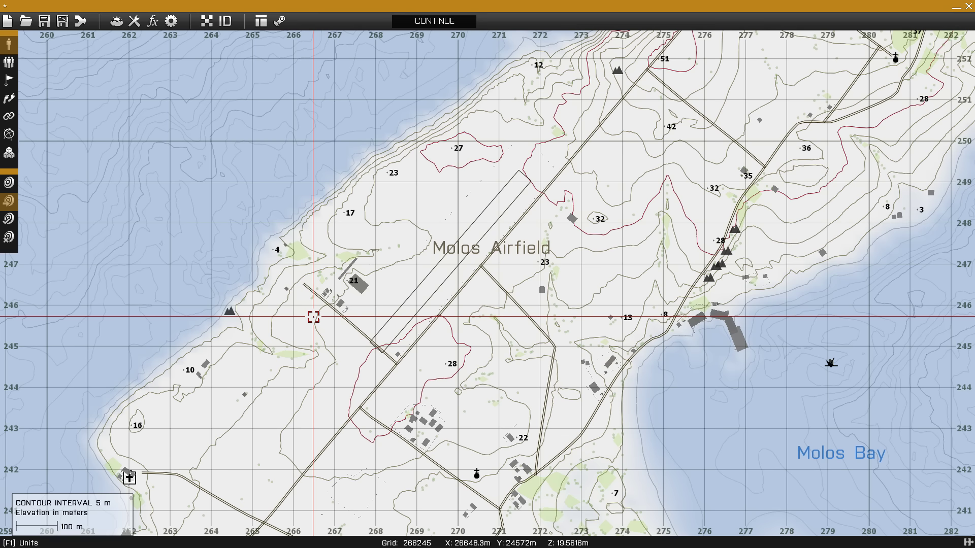
scroll(313, 316, up, 5)
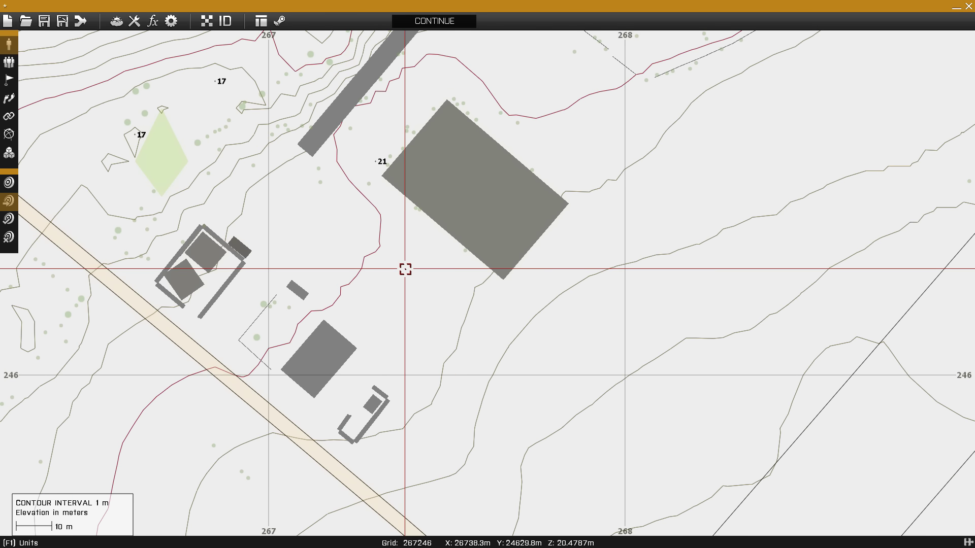
double_click(385, 276)
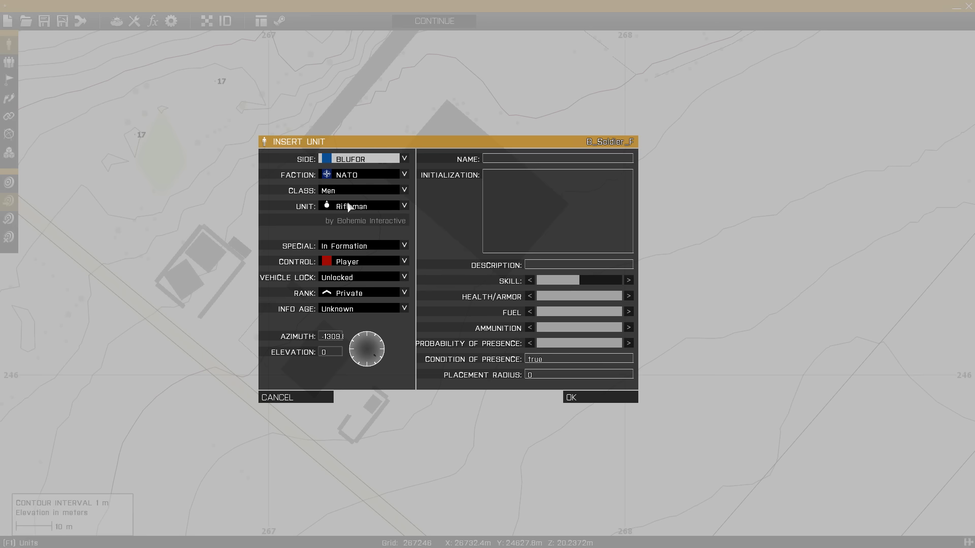
click(377, 261)
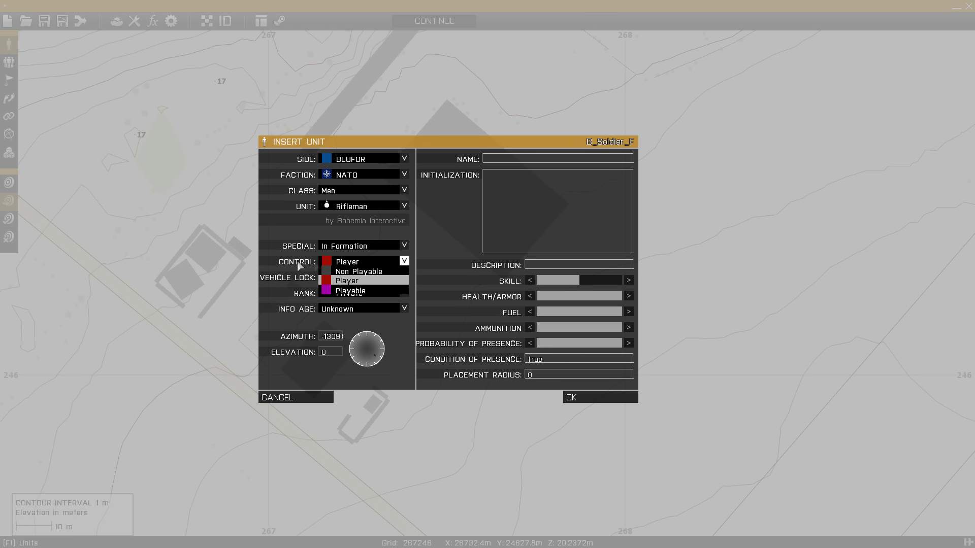
click(357, 281)
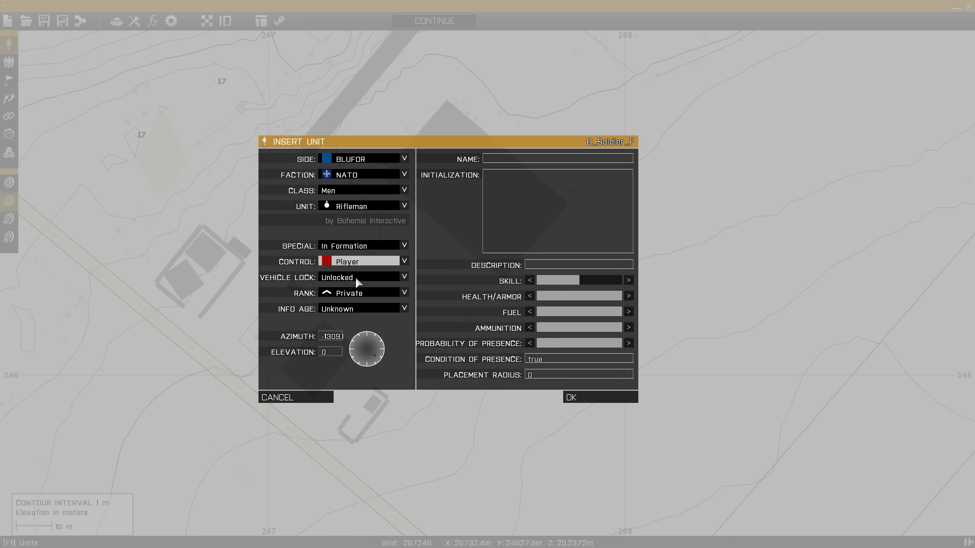
click(591, 401)
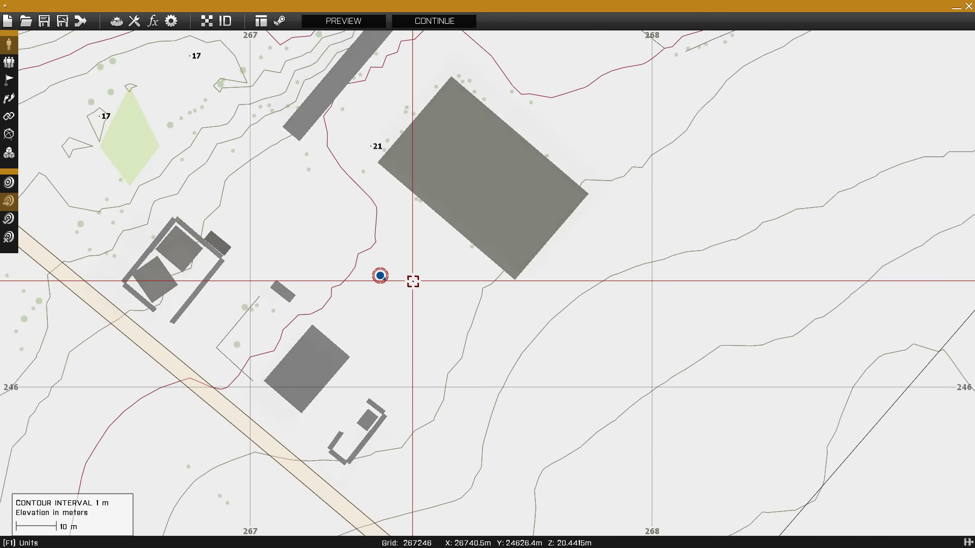
- Place an empty Hunter from the Cars class just east of the player unit
double_click(413, 280)
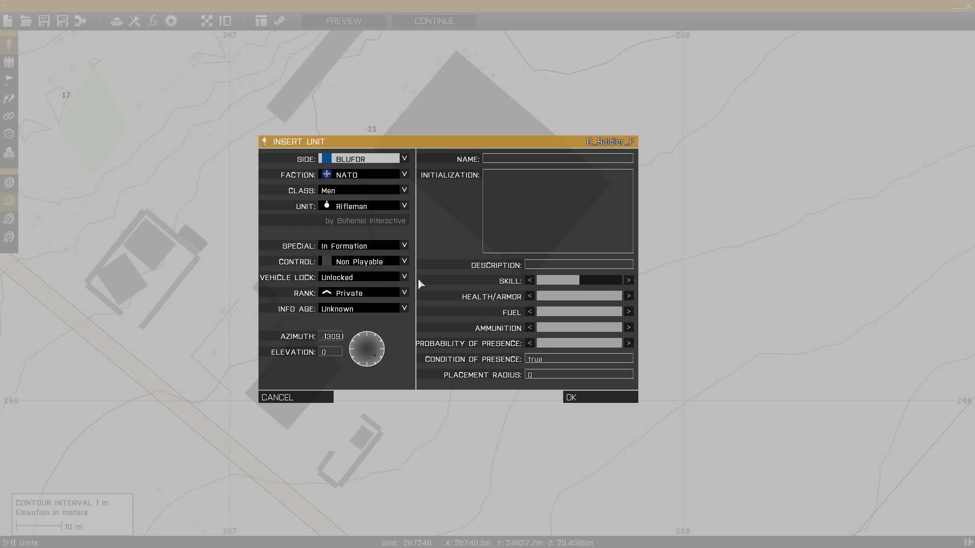
click(337, 159)
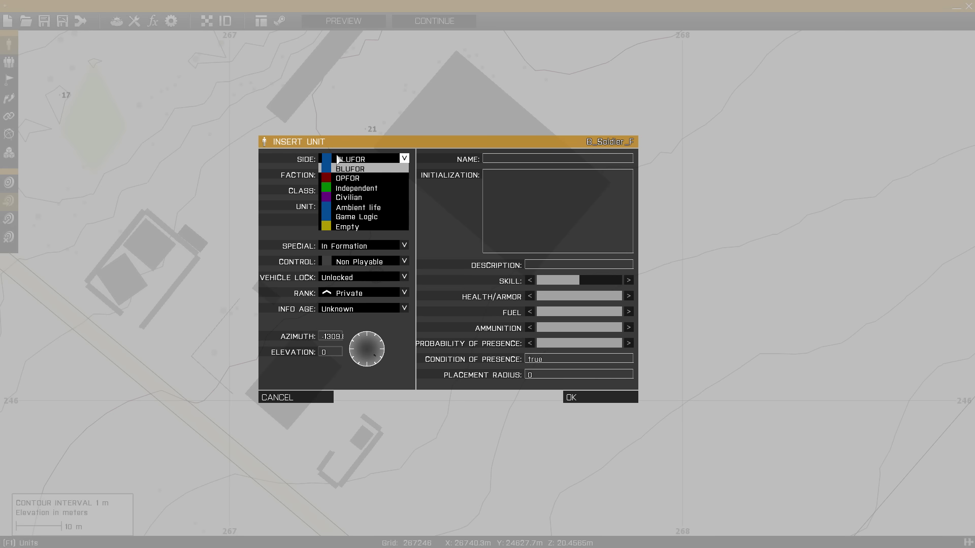
click(354, 227)
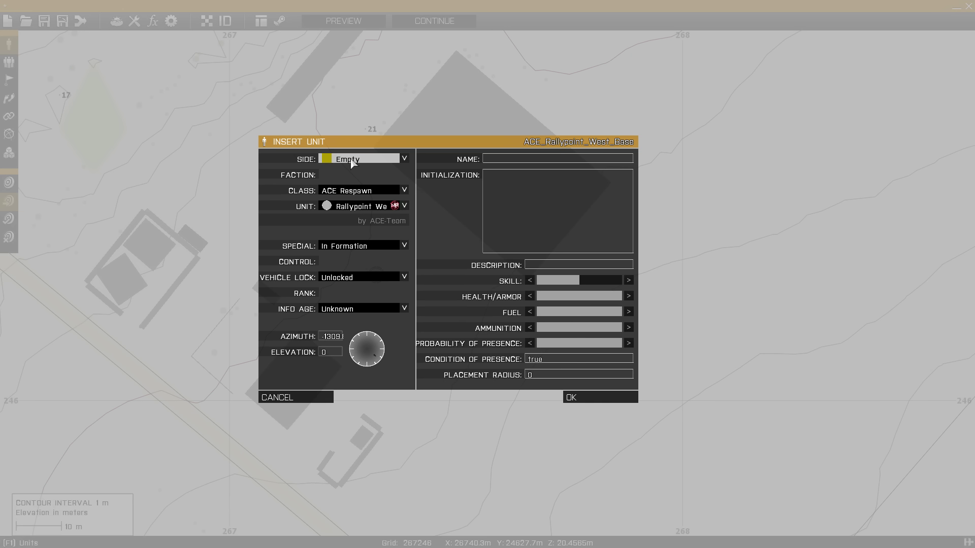
click(377, 188)
scroll(368, 274, down, 5)
click(366, 297)
click(366, 206)
scroll(367, 265, up, 6)
click(365, 246)
click(616, 398)
- Rotate the Hunter and set its vehicle lock to Unlocked
scroll(426, 284, up, 5)
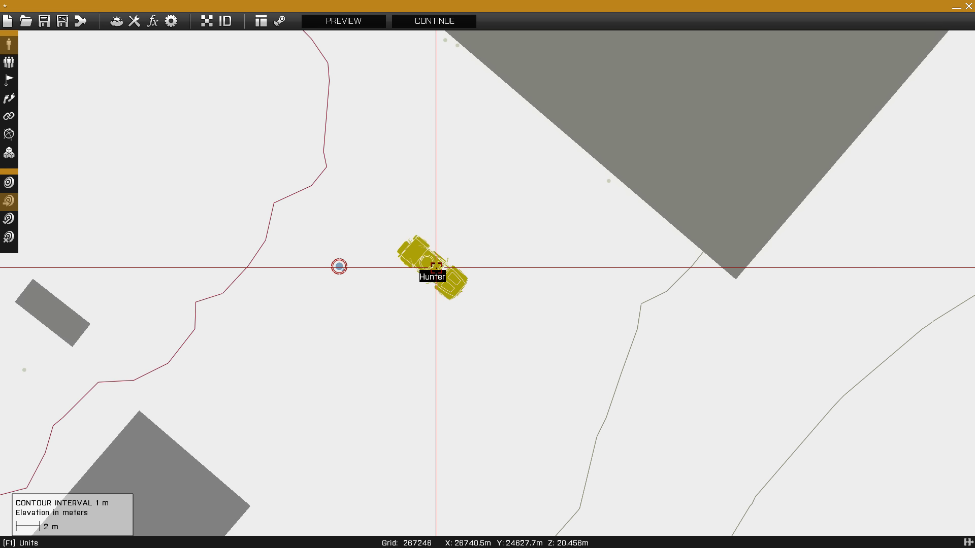
shift+drag(436, 267, 509, 283)
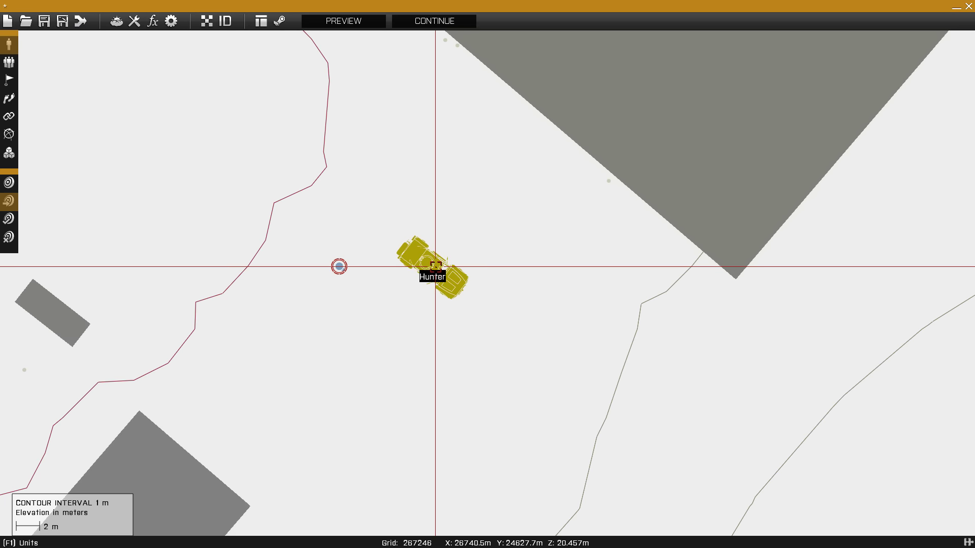
double_click(435, 266)
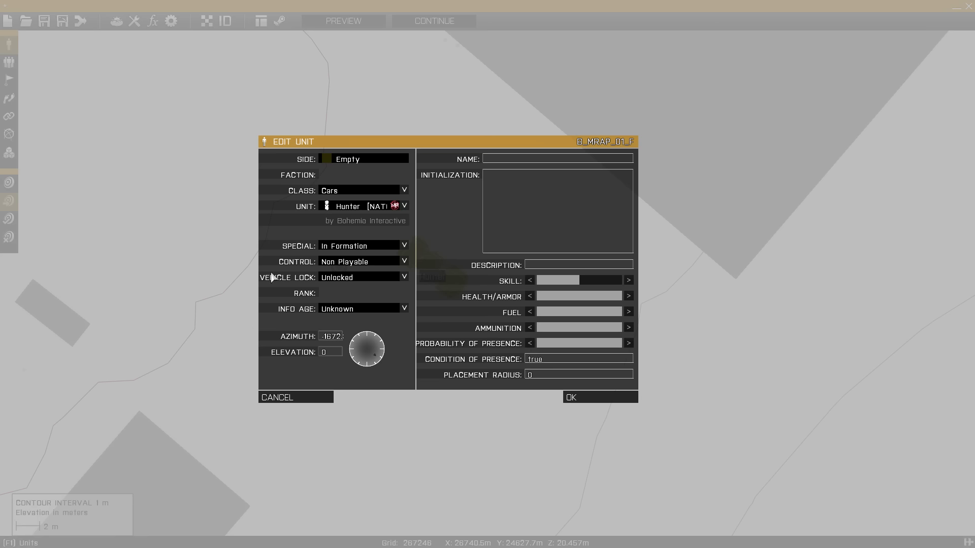
click(348, 278)
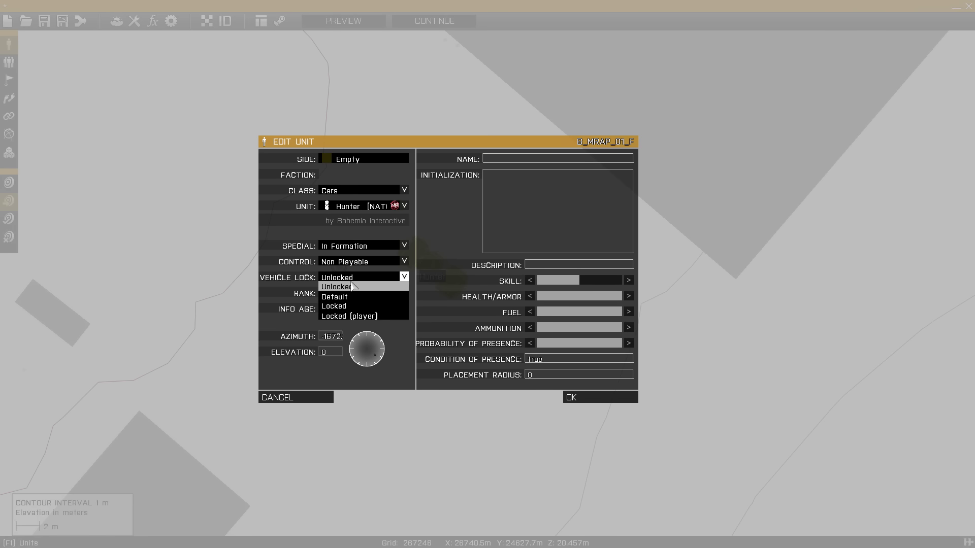
click(354, 286)
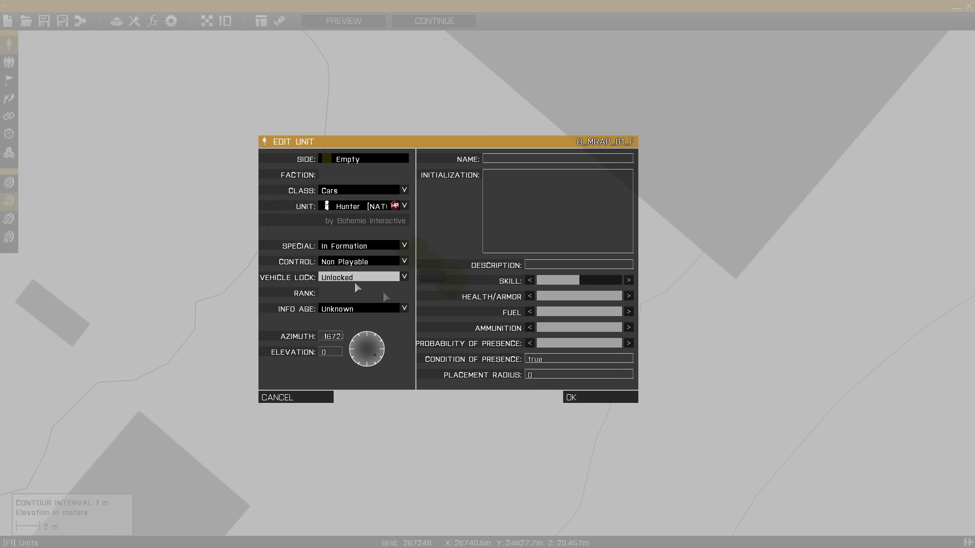
click(589, 397)
- Preview the mission, walk to the Hunter and get in as driver
scroll(446, 317, down, 3)
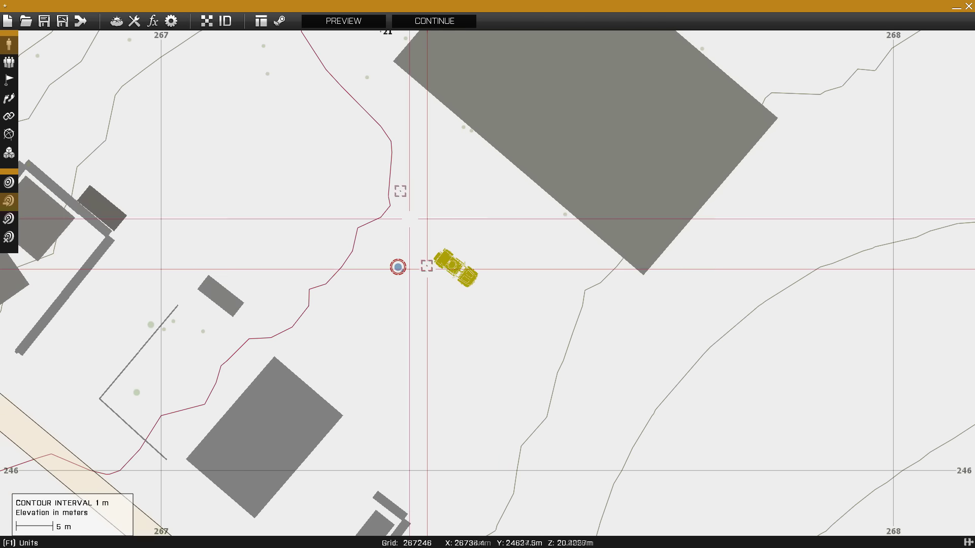
click(344, 21)
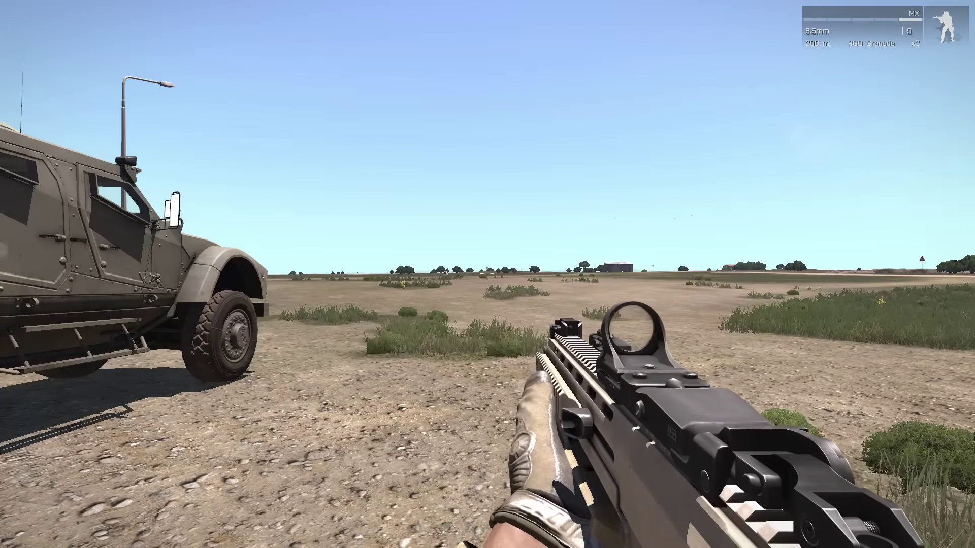
key(w)
key(w)
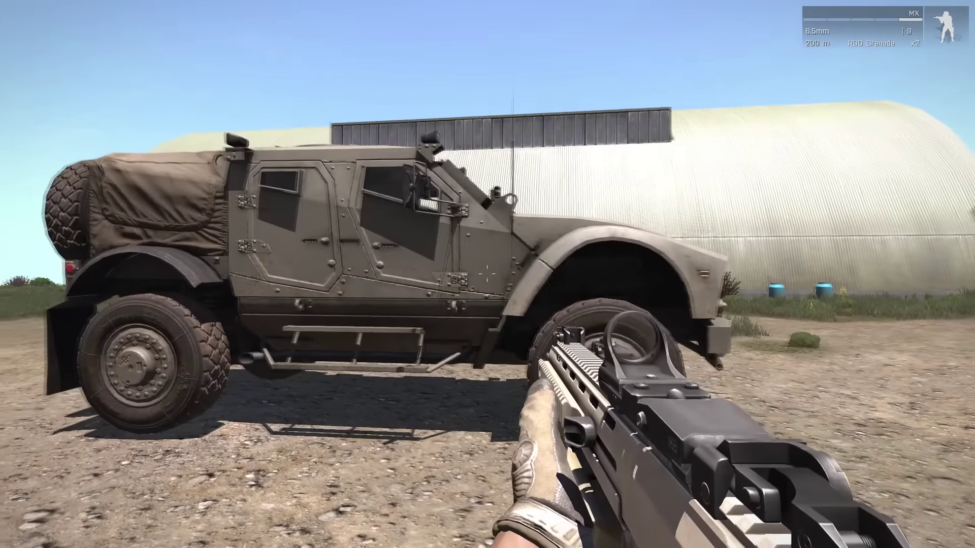
key(w)
key(space)
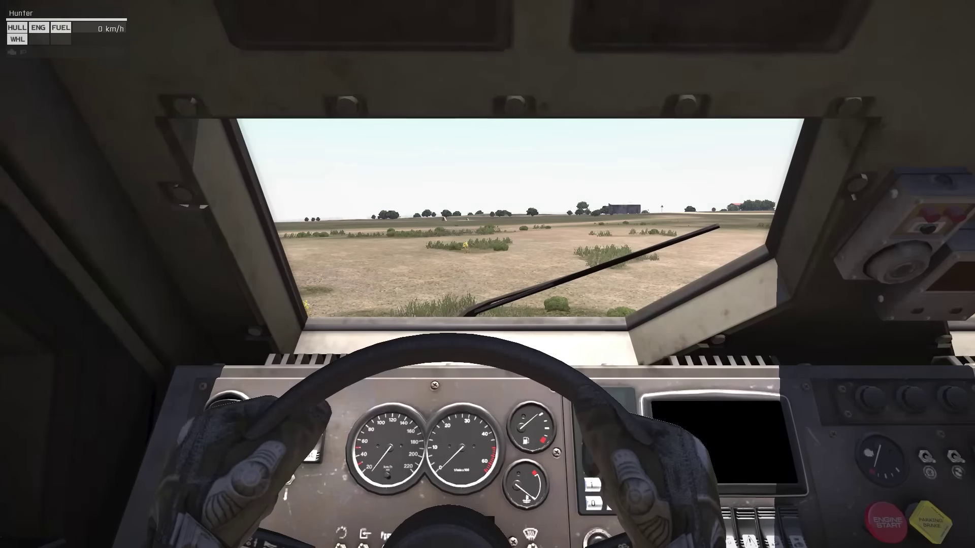
- Pause the preview, start the Splendid Camera and examine the parked Hunter and its surroundings from several angles
key(Escape)
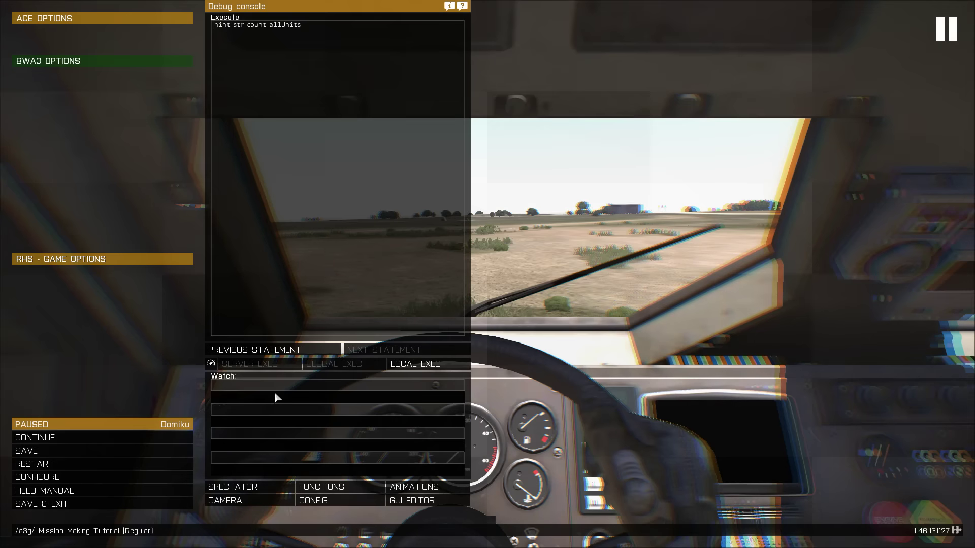
click(242, 500)
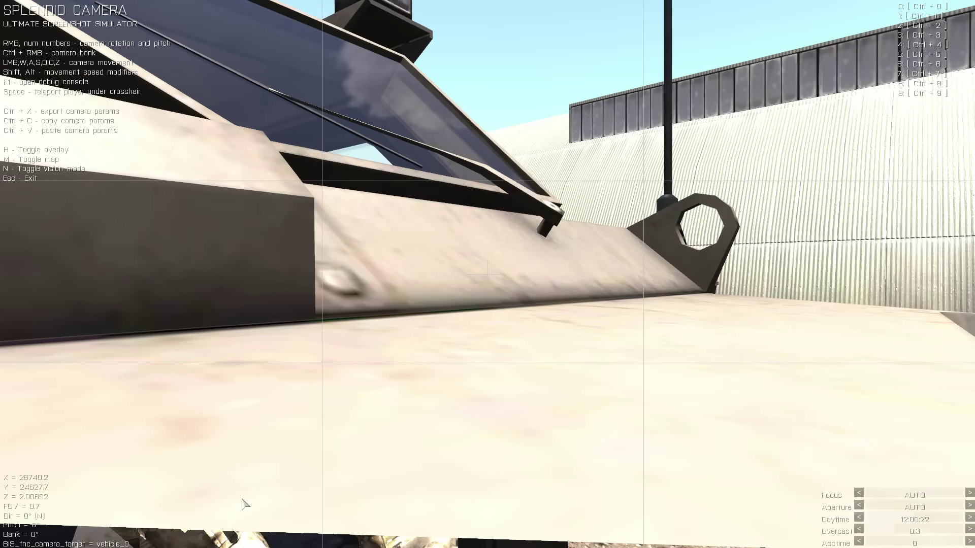
key(s)
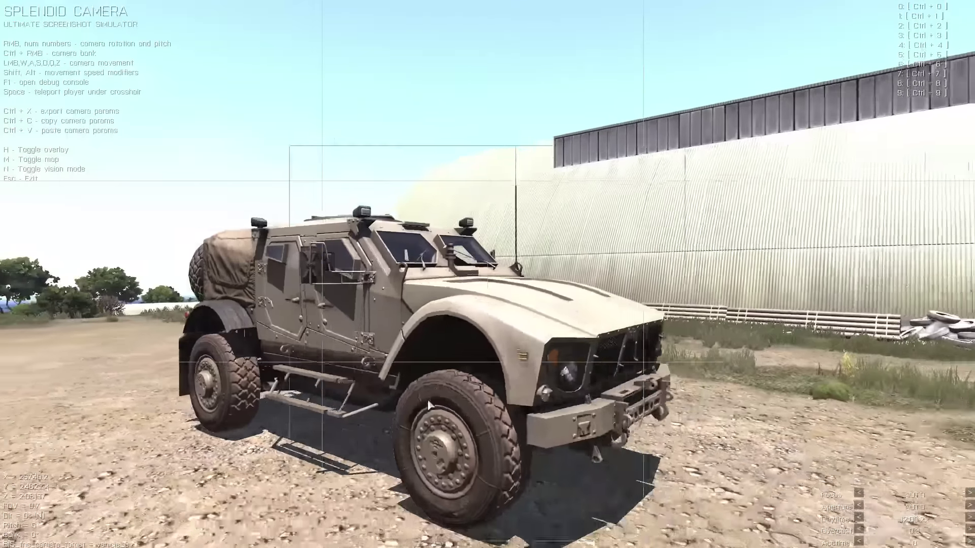
key(s)
key(d)
right_drag(428, 401, 718, 393)
key(w)
key(q)
key(w)
right_drag(512, 354, 823, 361)
key(w)
right_drag(500, 315, 549, 333)
key(w)
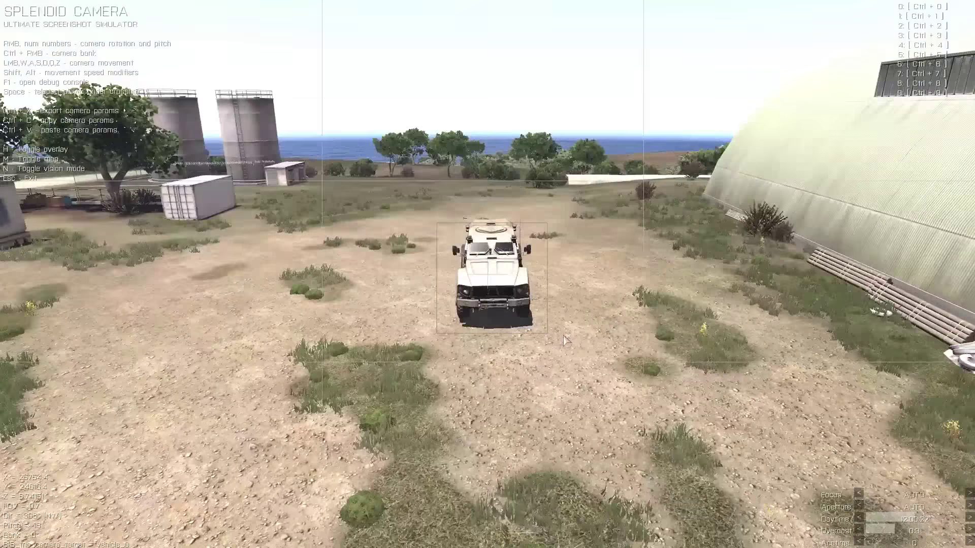
key(s)
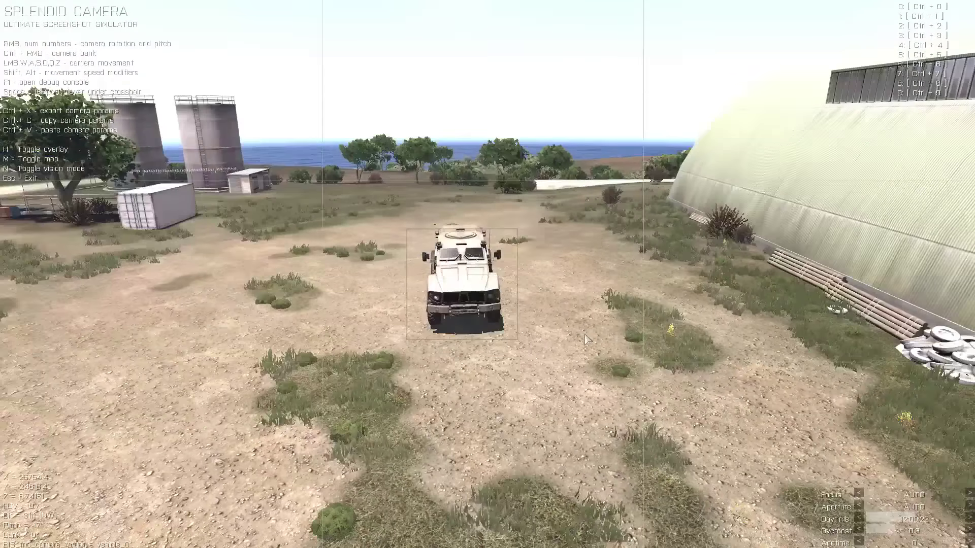
- Close the Splendid Camera and exit the preview back to the mission editor
key(Escape)
click(400, 299)
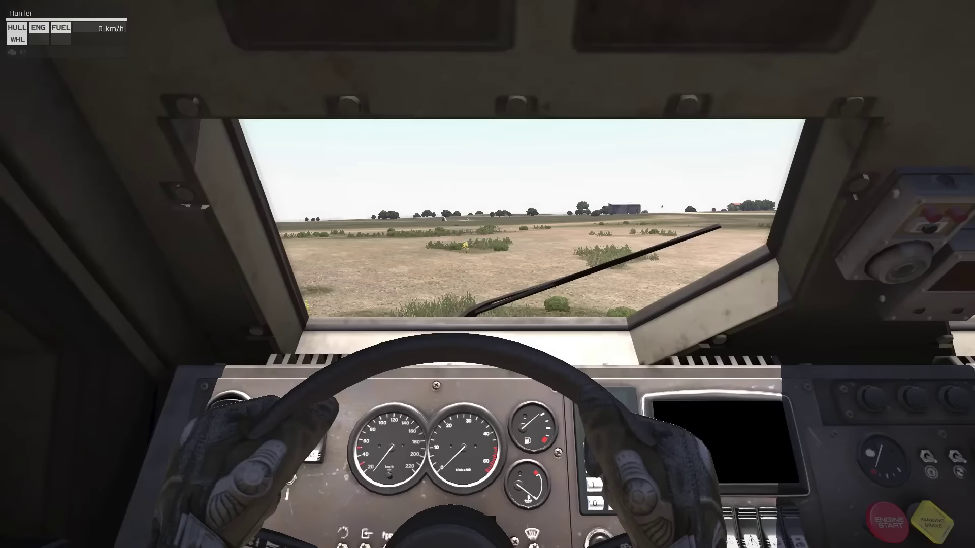
key(Escape)
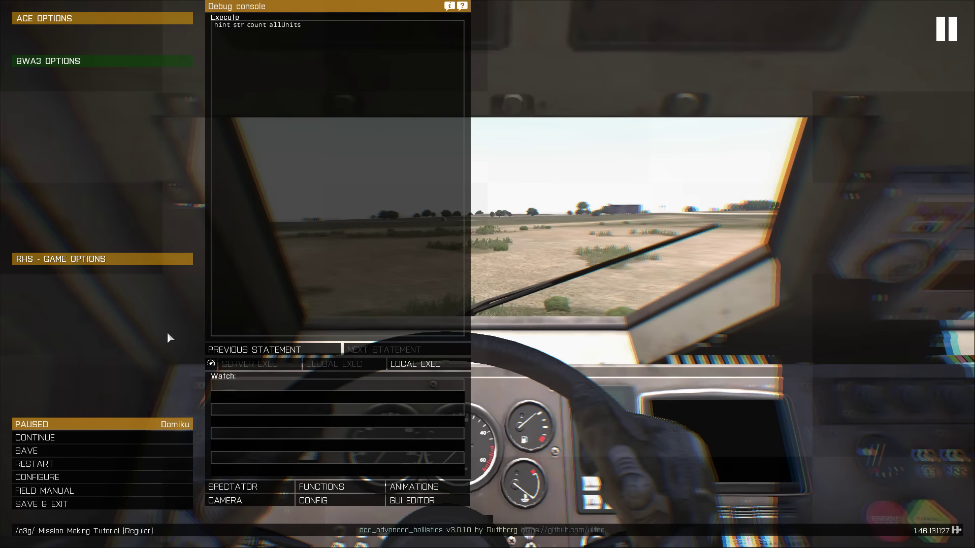
click(42, 505)
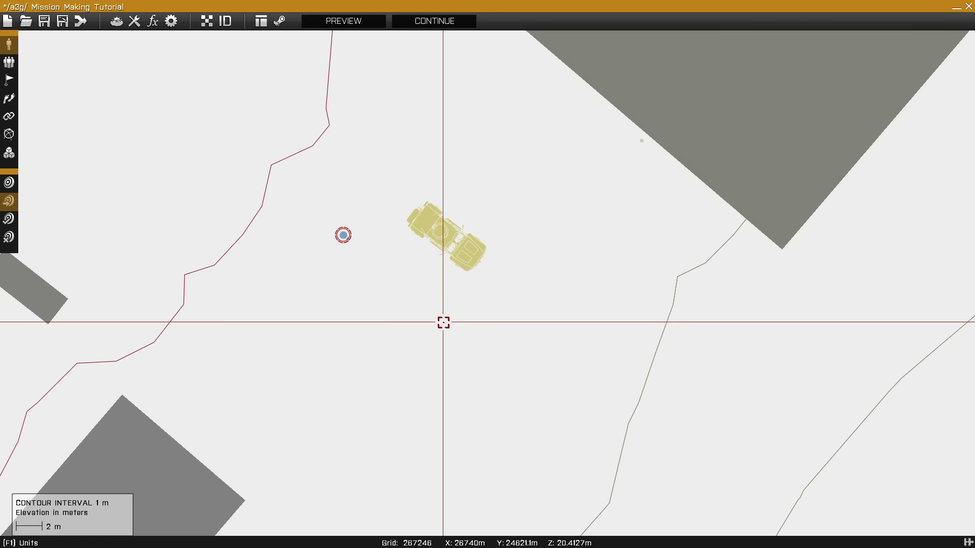
- Insert an empty [ACE] Medical Supply Crate (Advanced) from the Ammo class and move it just south of the Hunter
double_click(412, 294)
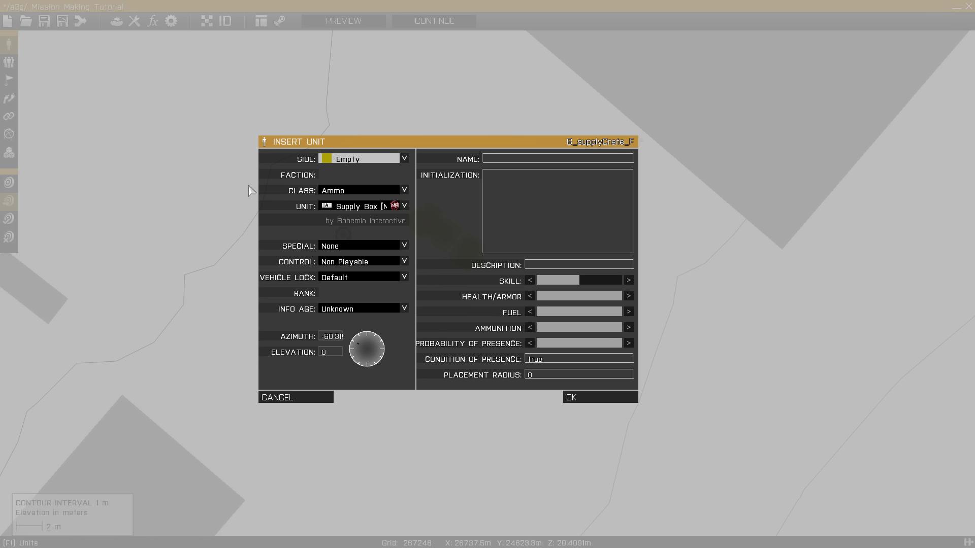
click(353, 205)
mouse_move(505, 312)
mouse_down()
mouse_move(503, 277)
mouse_move(503, 294)
mouse_up()
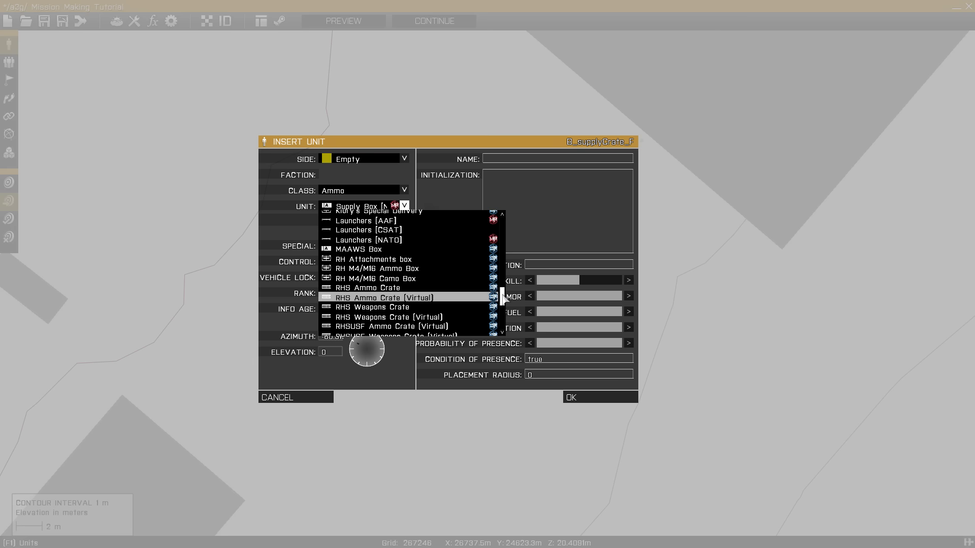
drag(502, 299, 503, 229)
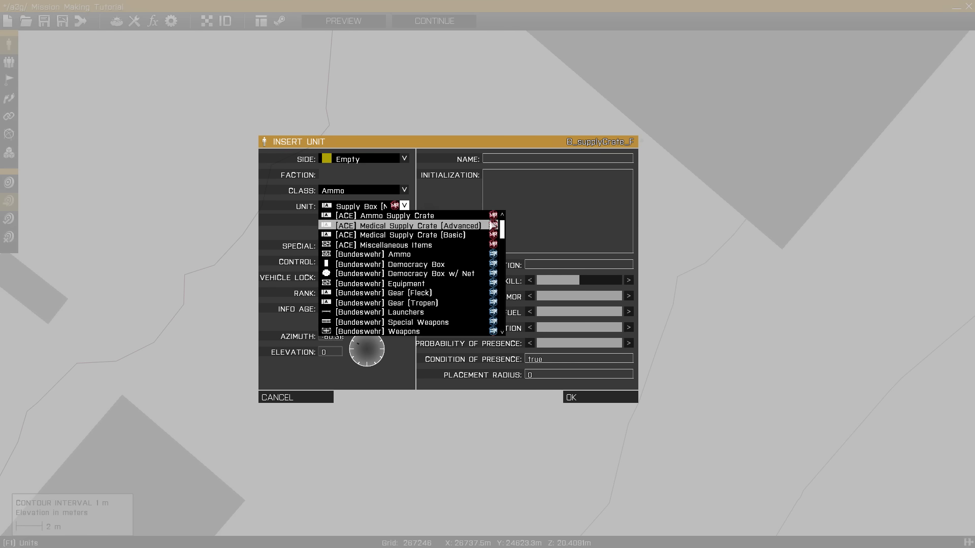
click(424, 226)
click(600, 397)
drag(409, 291, 441, 308)
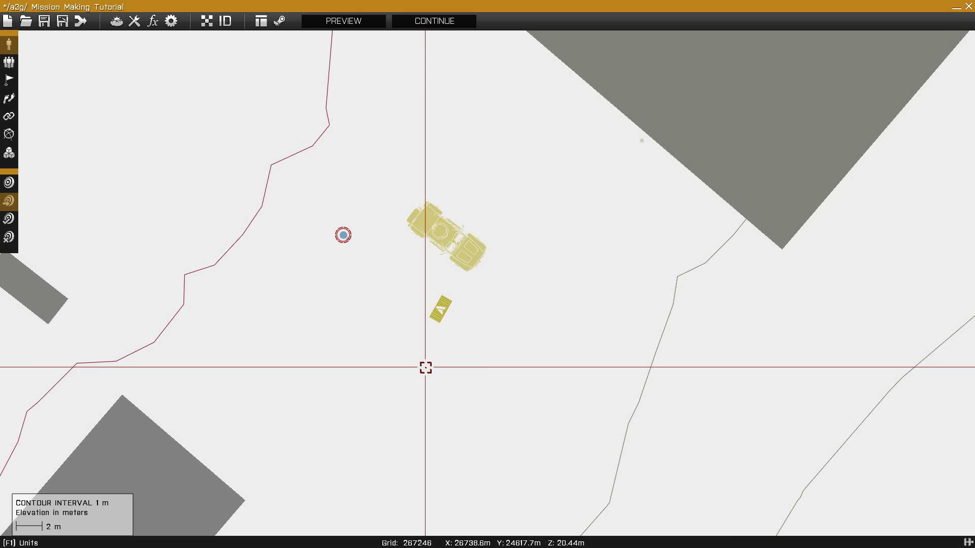
- Insert an empty Supply Box south of the Hunter with a server-only initialization script that clears all its cargo and adds one "ACE_CableTie"
double_click(411, 344)
click(370, 208)
scroll(485, 235, down, 15)
click(397, 282)
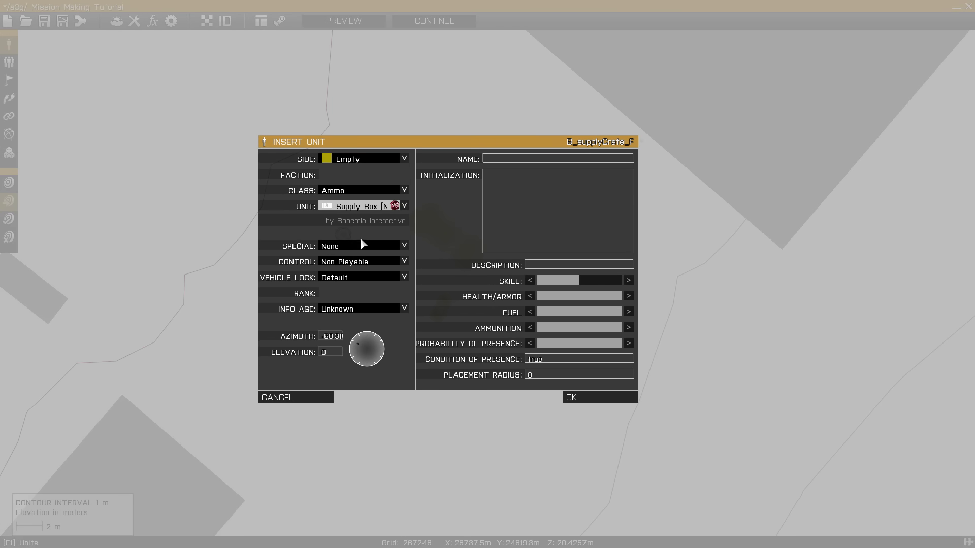
click(508, 180)
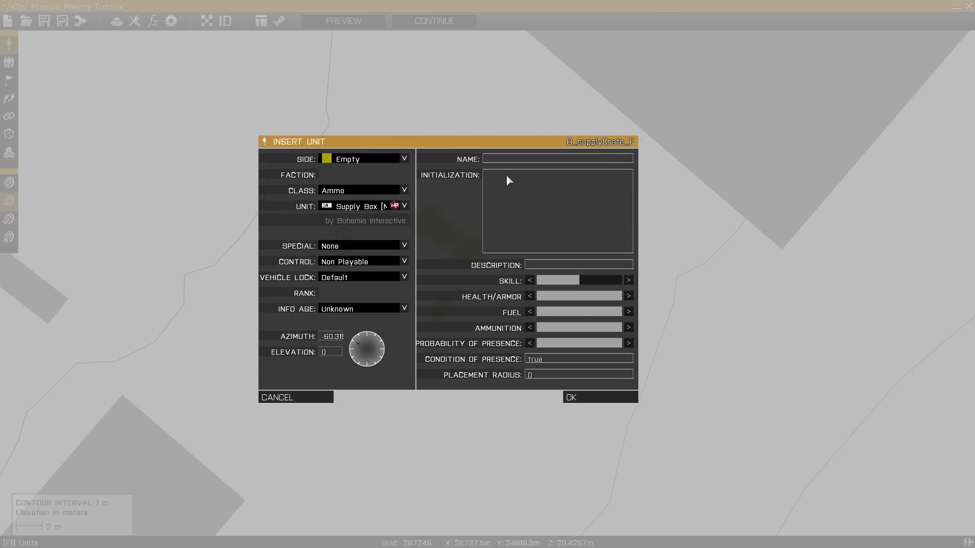
text(if (isServer) then {clearBackpackCargoGlobal this;ClearWeaponCargoGlobal this;ClearMagazineCargoGlobal this;clearItemCargoGlobal this; this addItemCargoGlobal ["ACE_CableTie",1]; };)
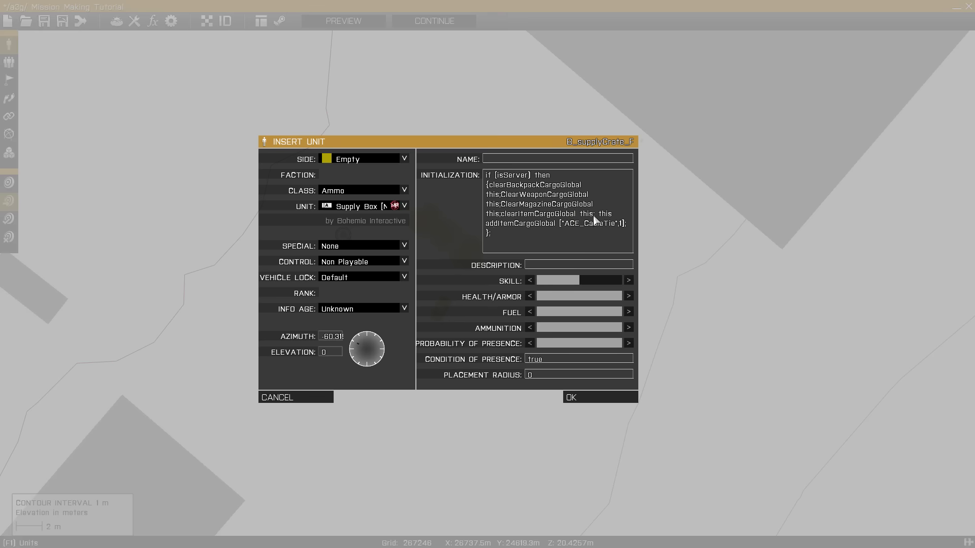
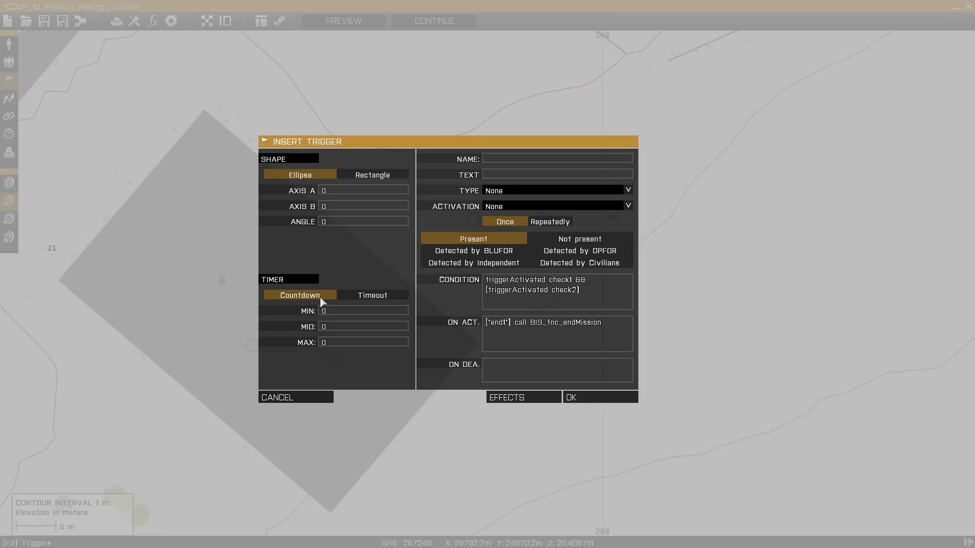
- Set the mission-ending trigger's countdown to 5 for Min, Mid and Max
drag(355, 308, 293, 336)
text(555)
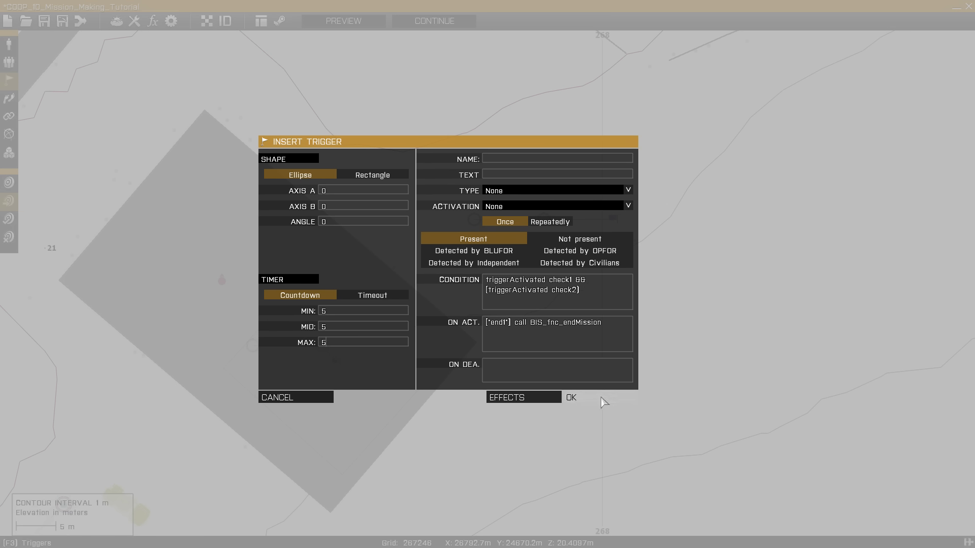
- Confirm the mission-ending trigger with its settings
click(579, 398)
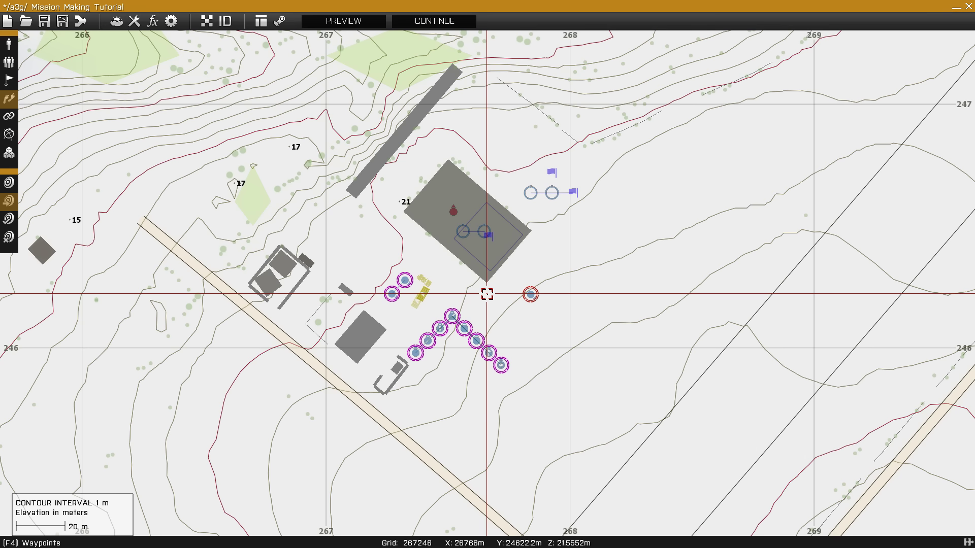
- Insert an OPFOR CSAT Ifrit just north of the large hangar and turn it to face southeast
scroll(518, 274, up, 3)
click(13, 45)
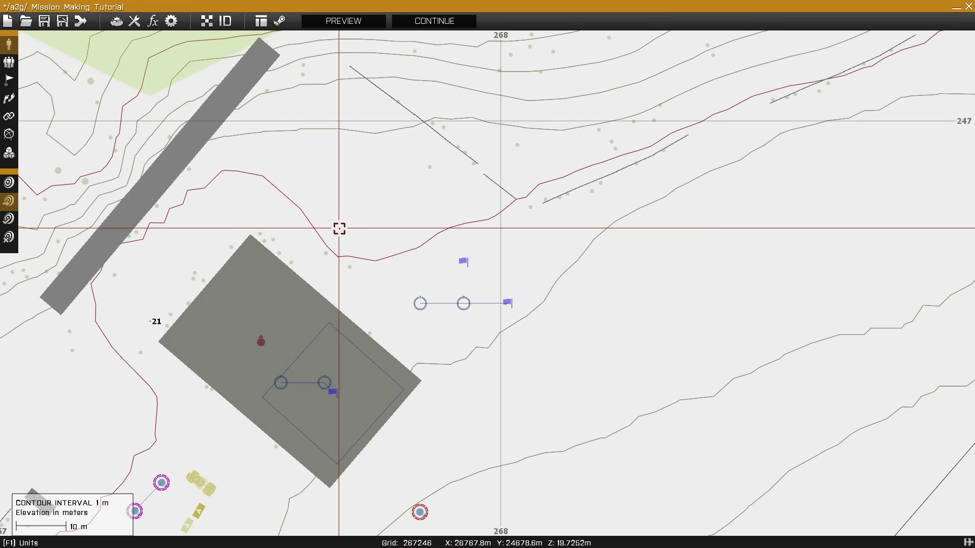
double_click(328, 213)
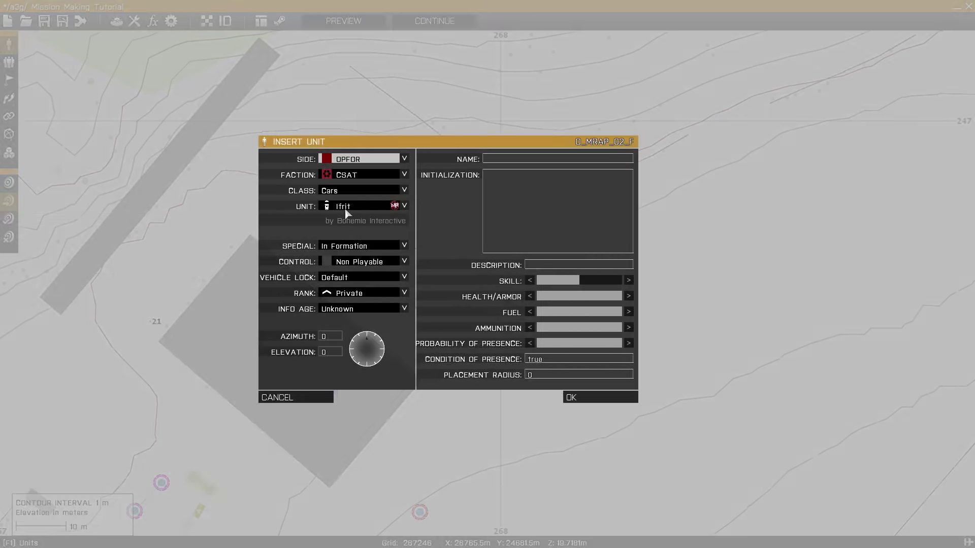
click(614, 401)
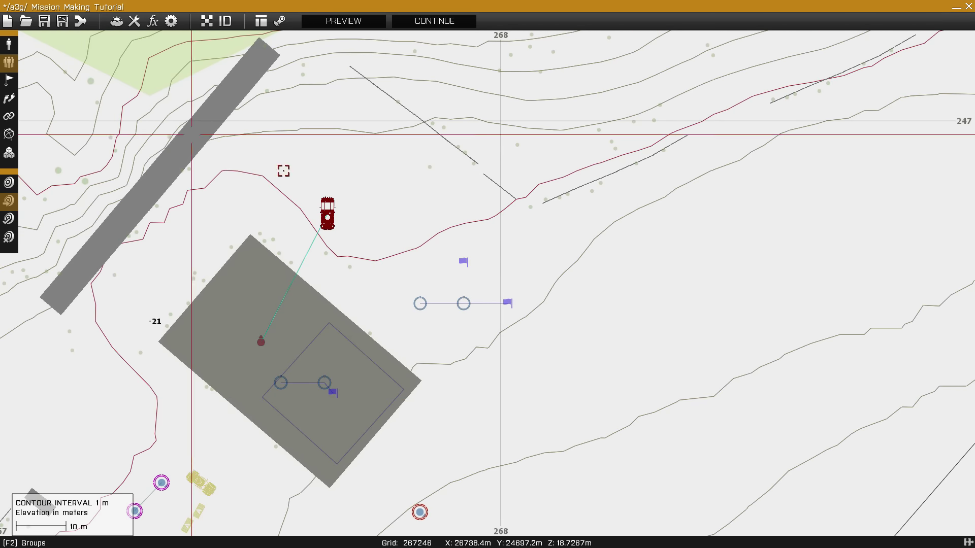
key(F2)
key(F1)
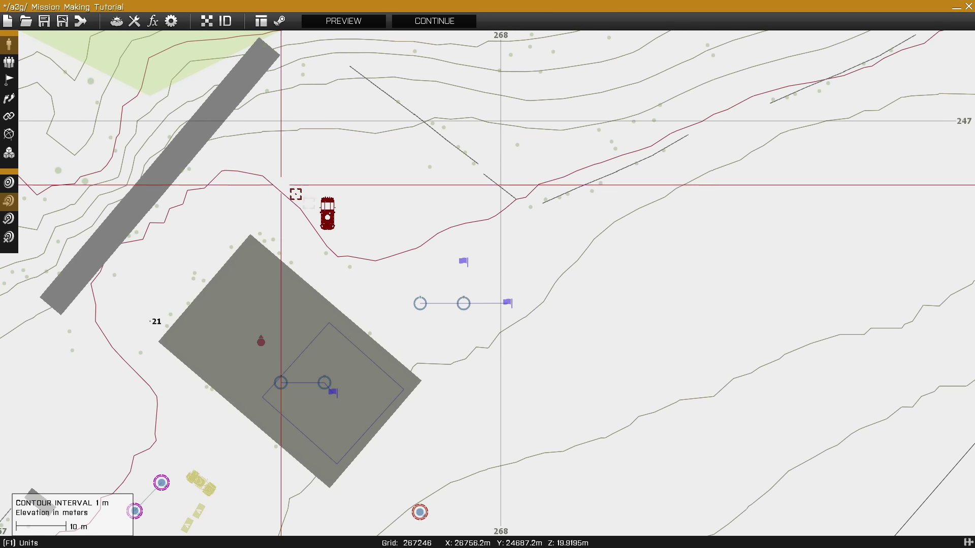
drag(326, 211, 459, 198)
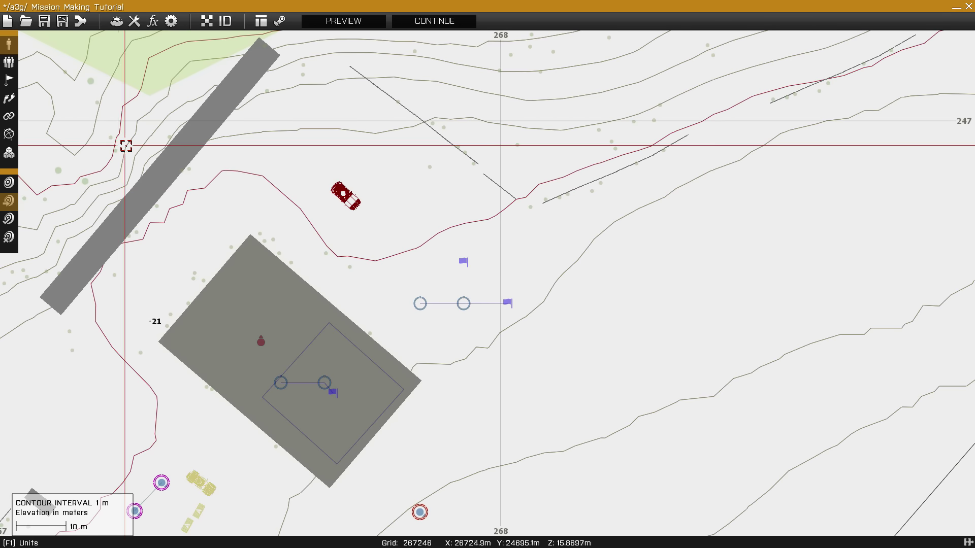
- Add a MOVE waypoint for the Ifrit east of the hangar with Full speed and Careless behavior
click(8, 98)
scroll(459, 298, down, 5)
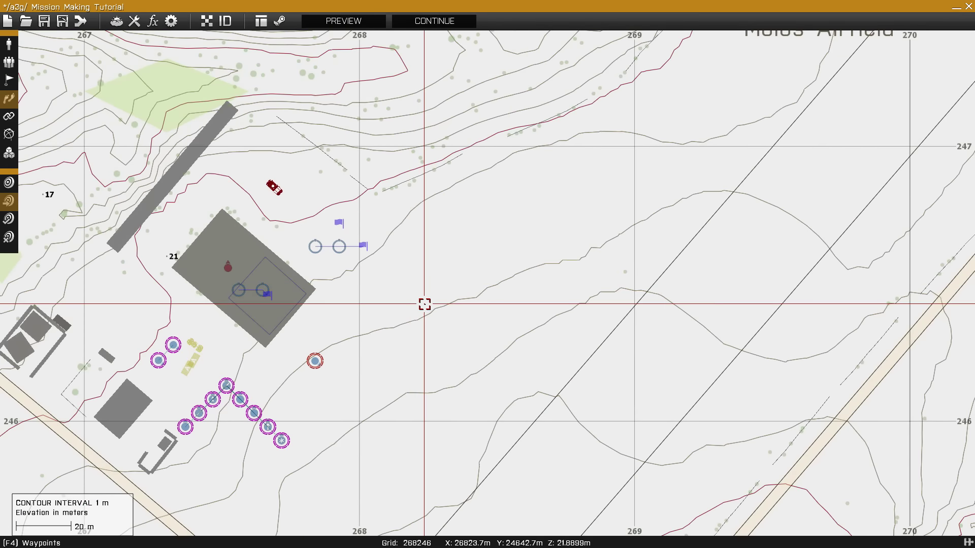
double_click(425, 305)
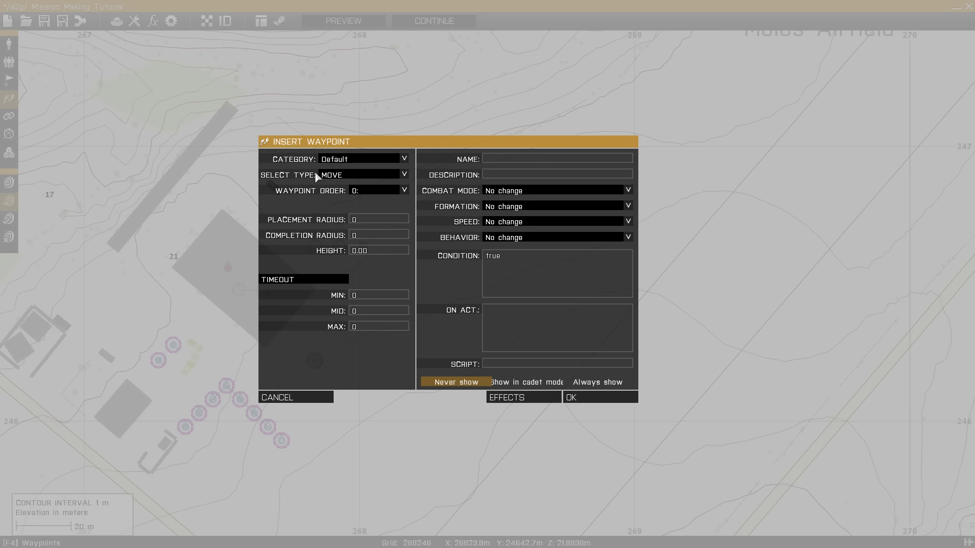
click(335, 176)
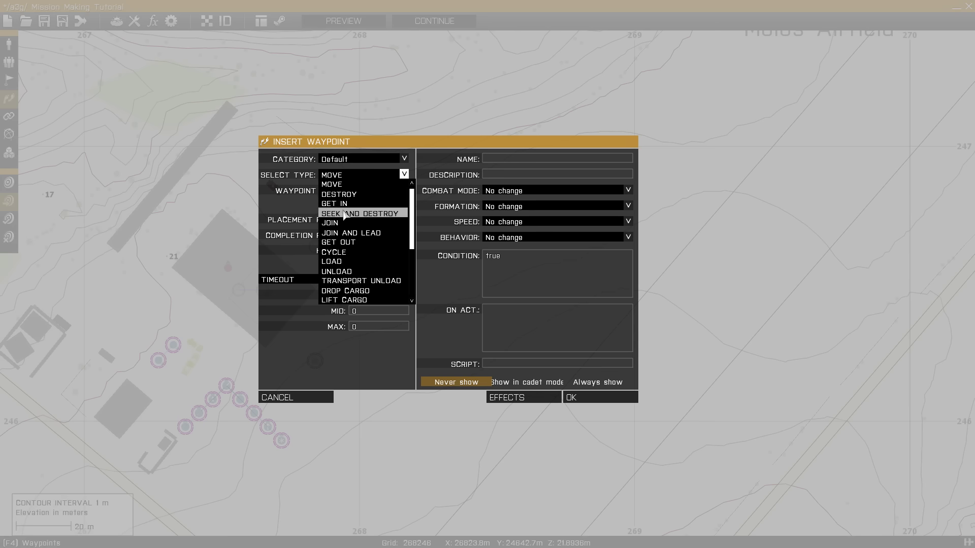
click(347, 184)
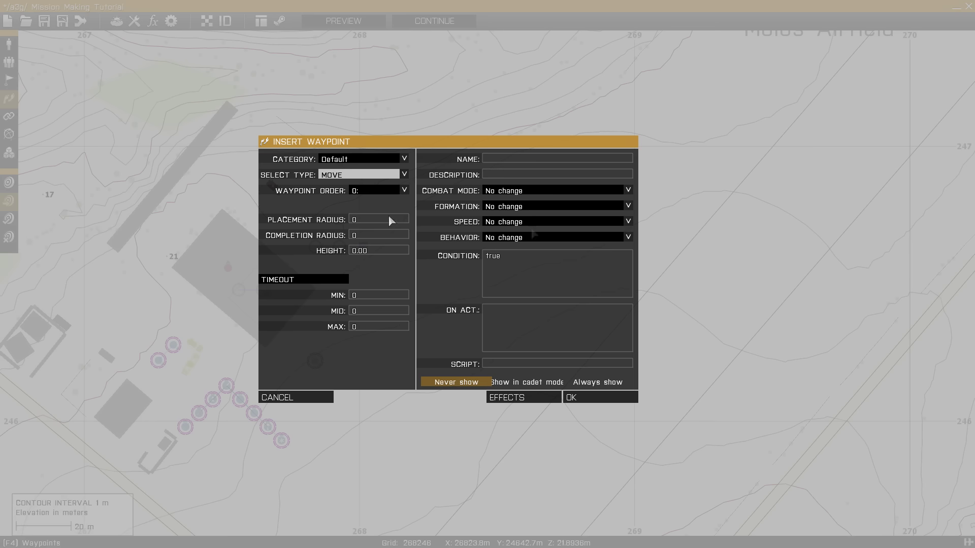
click(526, 222)
click(518, 260)
click(515, 238)
click(513, 259)
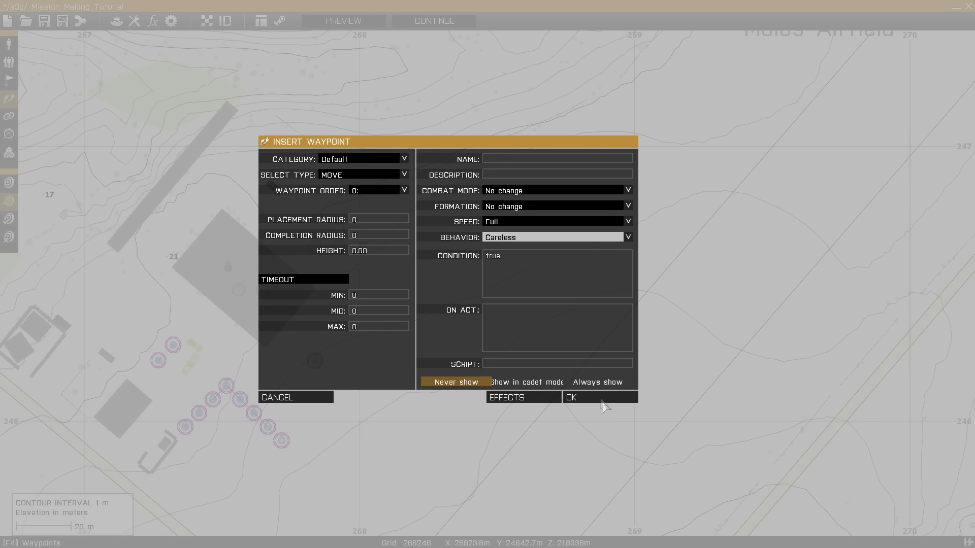
click(600, 397)
- Add four more Ifrit waypoints: on the road south of the hangar, at the road's northwest end, north of the hangar, and back on the Ifrit
scroll(481, 342, down, 3)
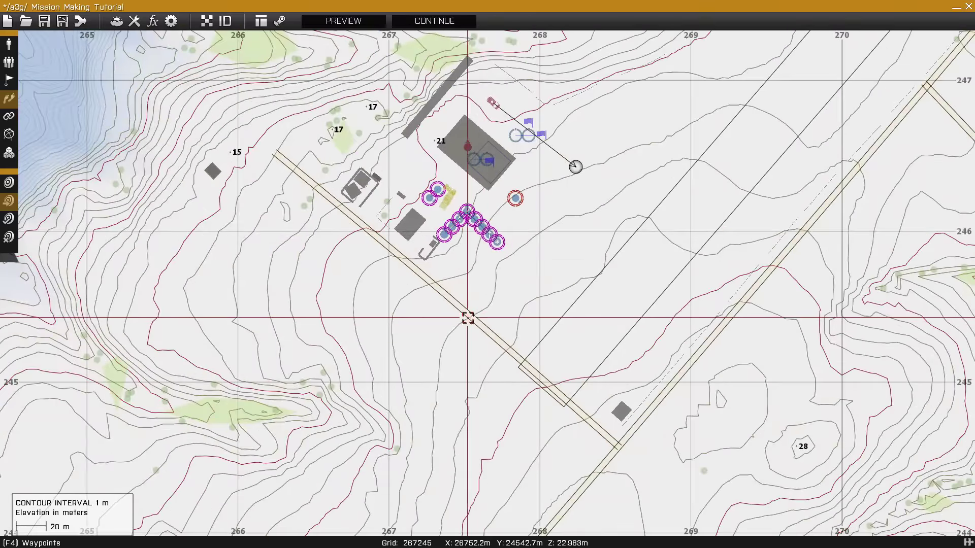
double_click(472, 319)
click(600, 397)
right_drag(416, 256, 516, 359)
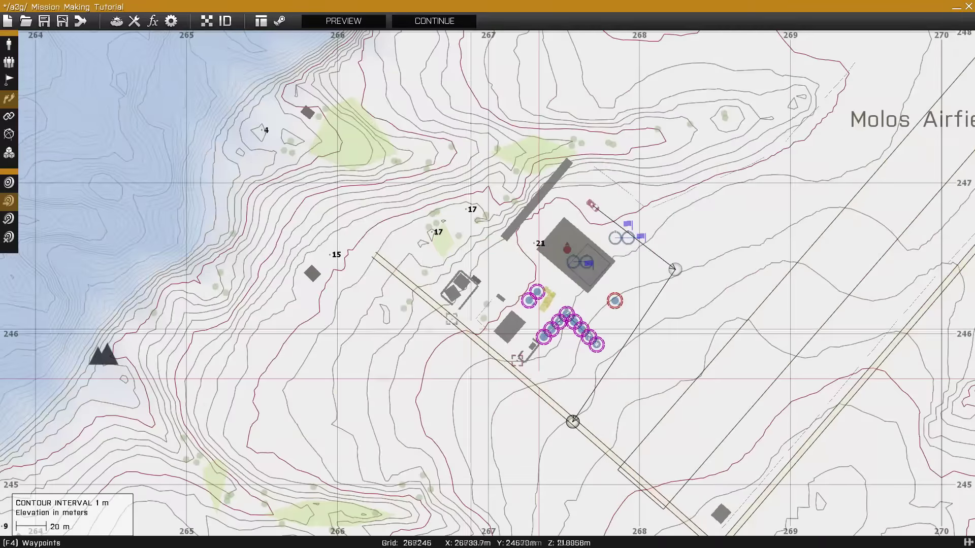
double_click(379, 259)
click(630, 398)
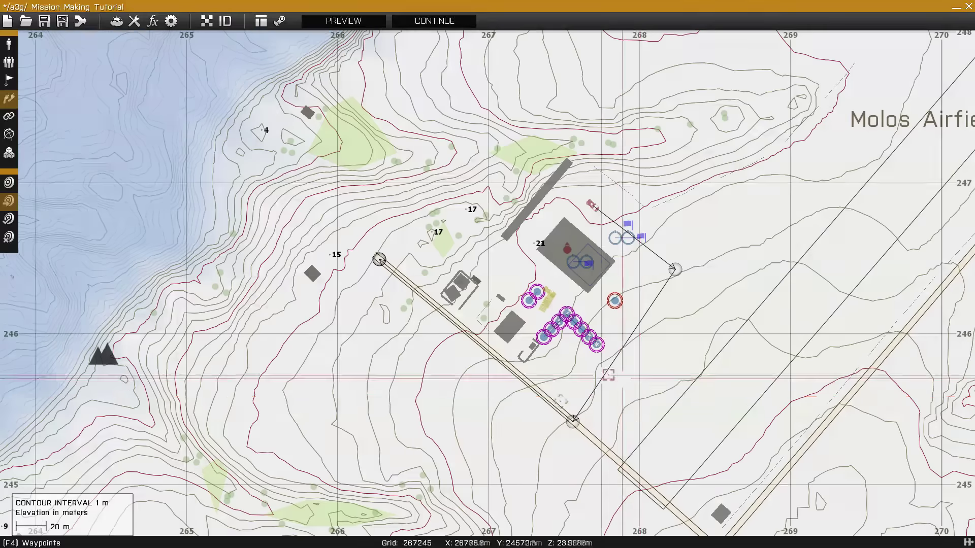
right_drag(441, 120, 366, 215)
double_click(366, 215)
click(611, 396)
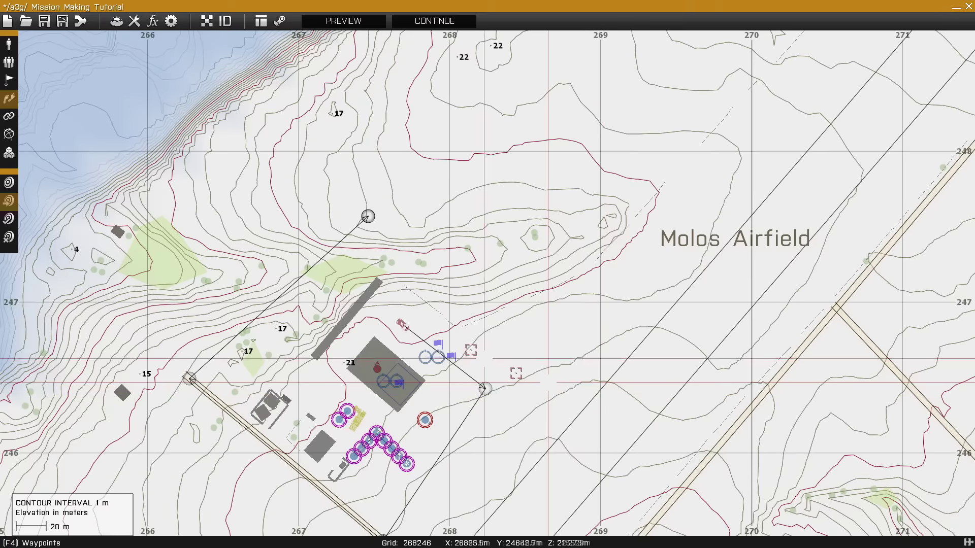
double_click(401, 328)
click(617, 398)
right_drag(554, 419, 568, 347)
scroll(536, 353, down, 1)
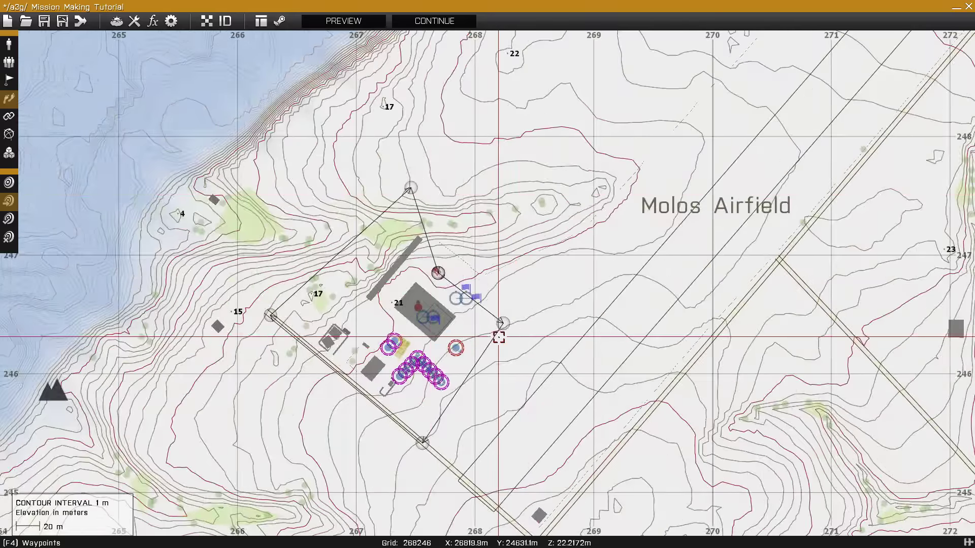
- Preview the mission and watch the Ifrit drive its waypoint route around the hangar
click(343, 21)
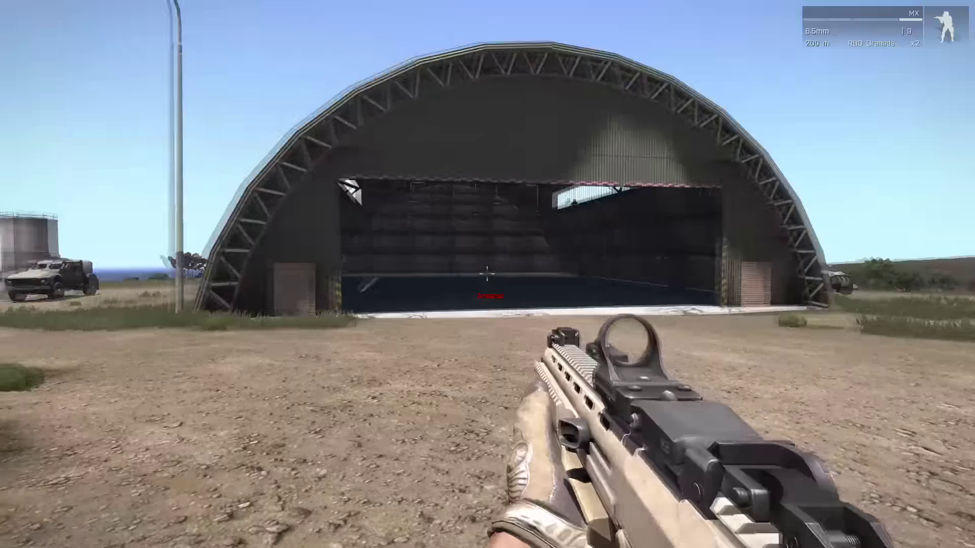
right_click(487, 274)
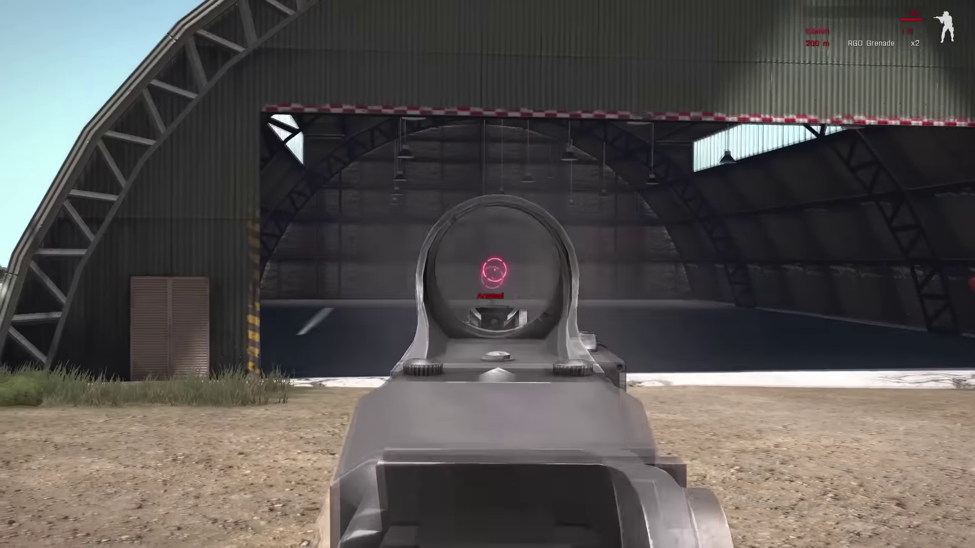
right_click(487, 275)
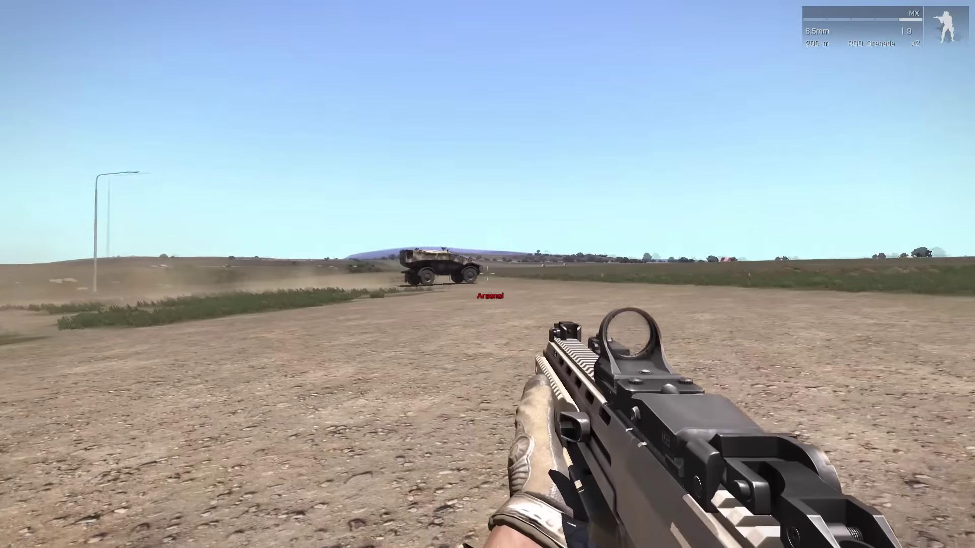
key(shift+w)
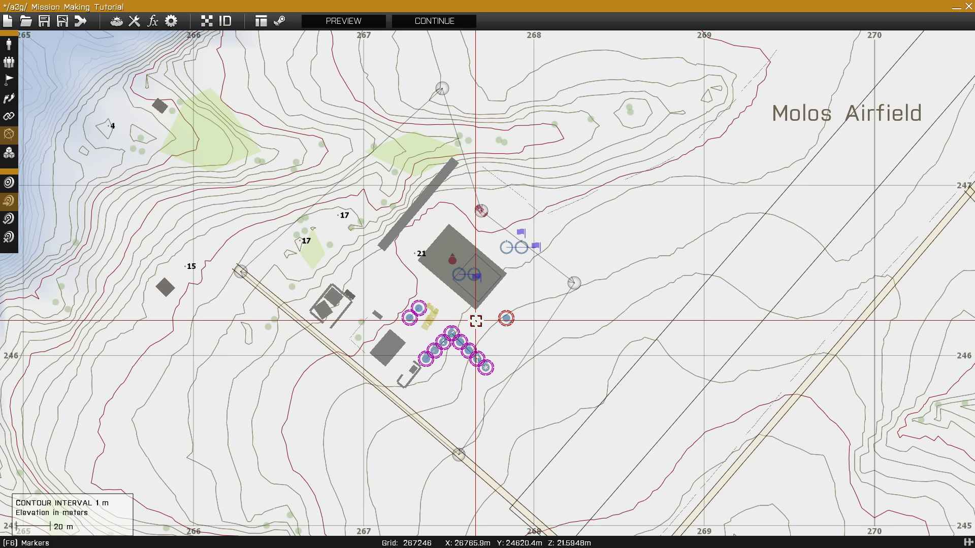
- Set Independents as friendly to Everybody in the mission's Intel settings
click(116, 20)
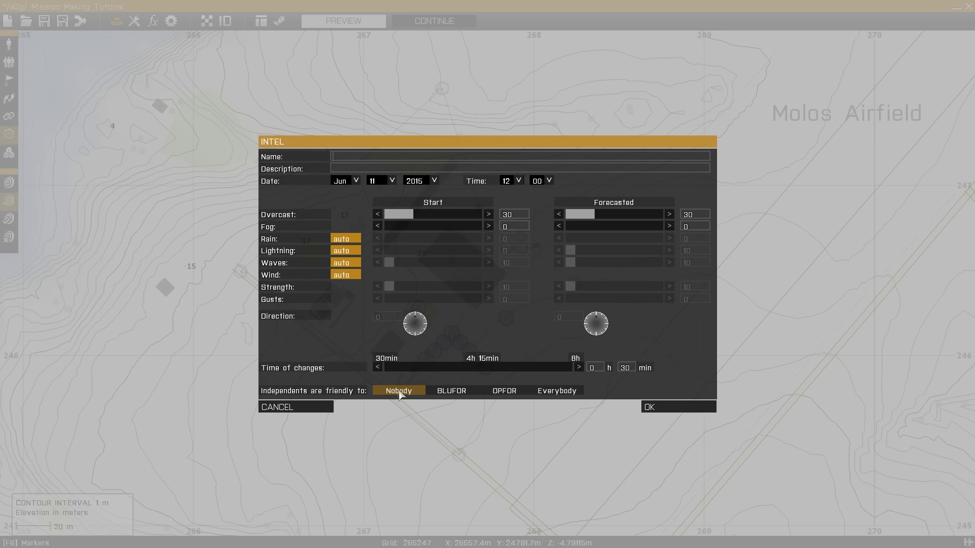
click(454, 394)
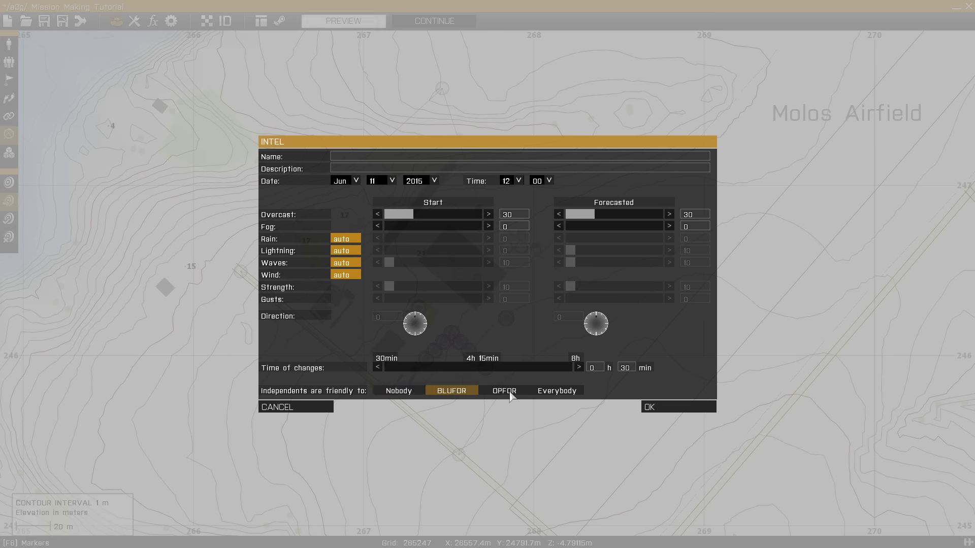
click(564, 392)
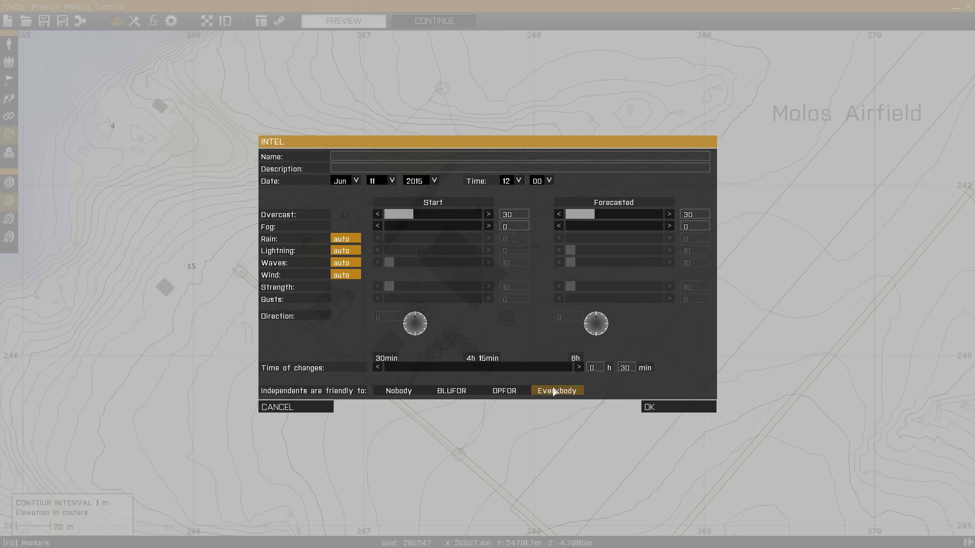
click(663, 405)
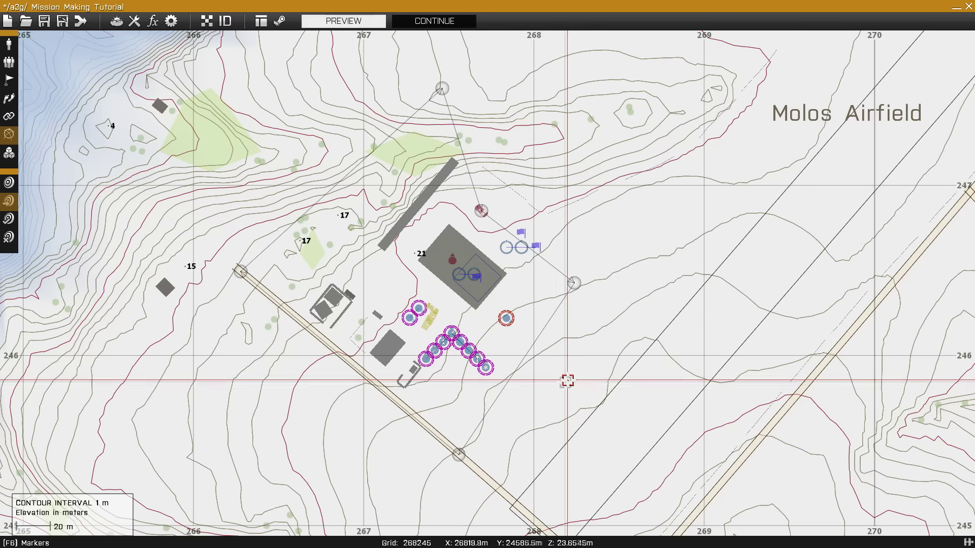
- Start a new icon marker in the sea northwest of the airfield and give it the Canada icon
scroll(562, 385, down, 2)
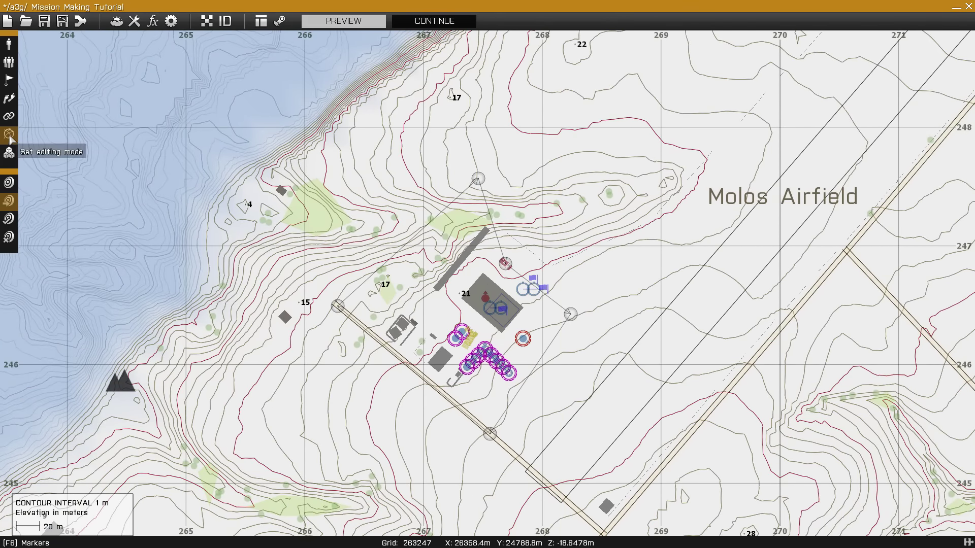
right_drag(238, 158, 422, 206)
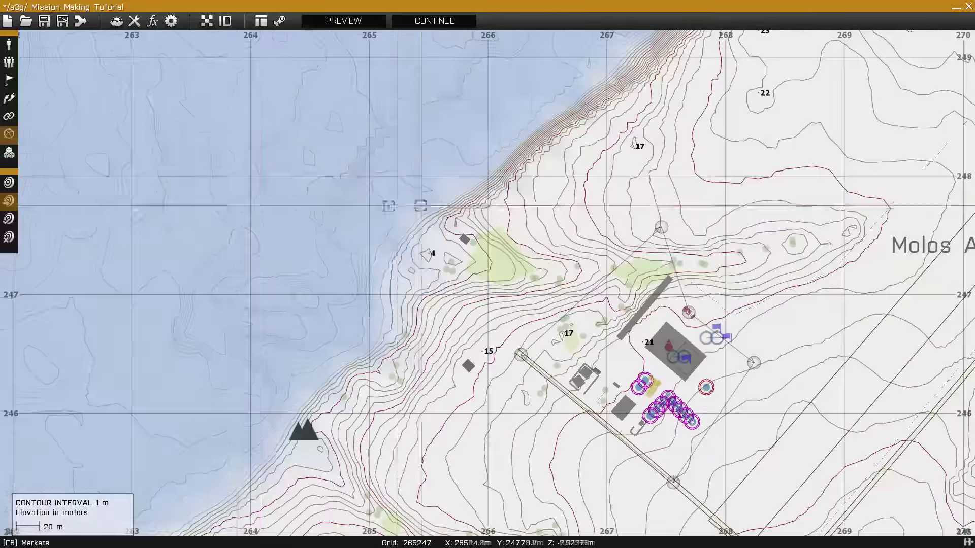
double_click(148, 178)
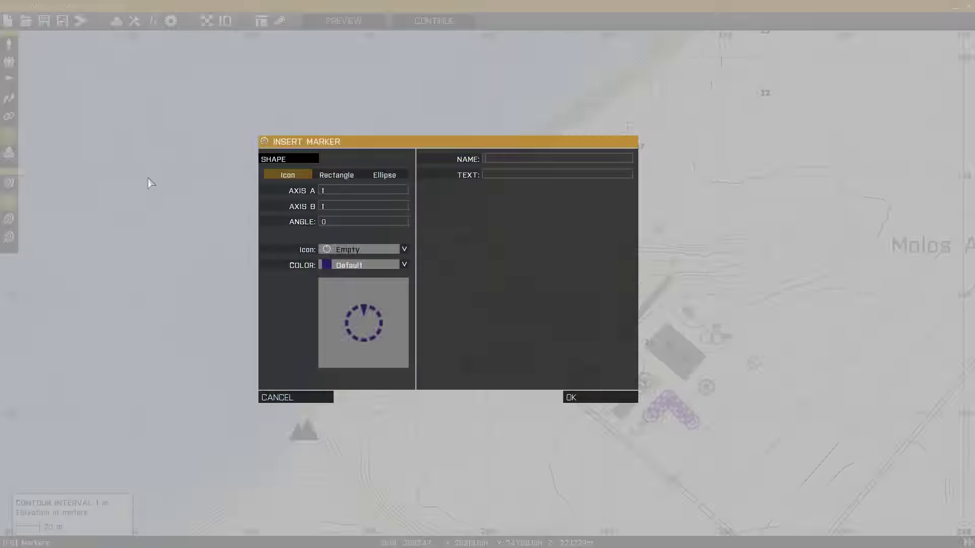
click(367, 250)
drag(450, 268, 453, 344)
click(366, 284)
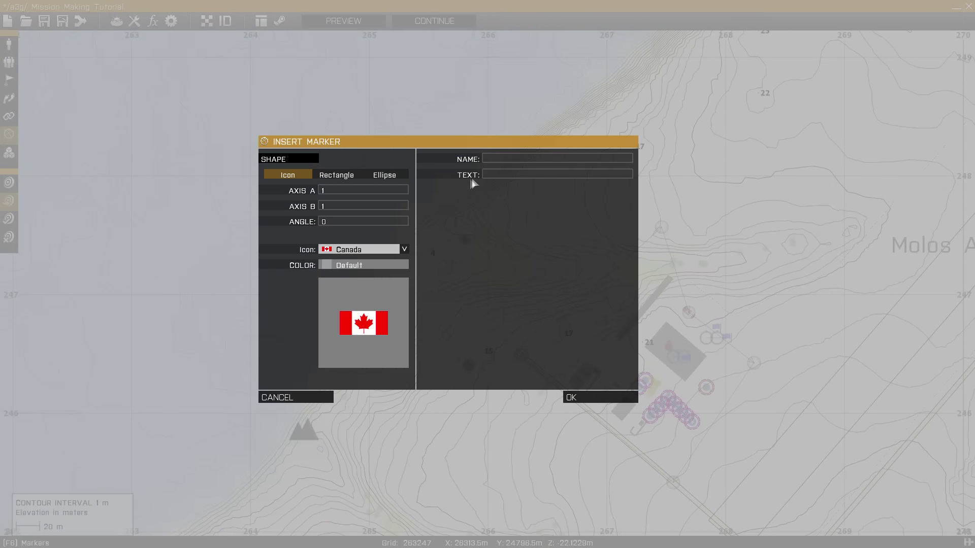
- Set the marker's text to "Thank you for watching!" and its name to "Thanks", and insert it on the map
click(502, 175)
text(Thank)
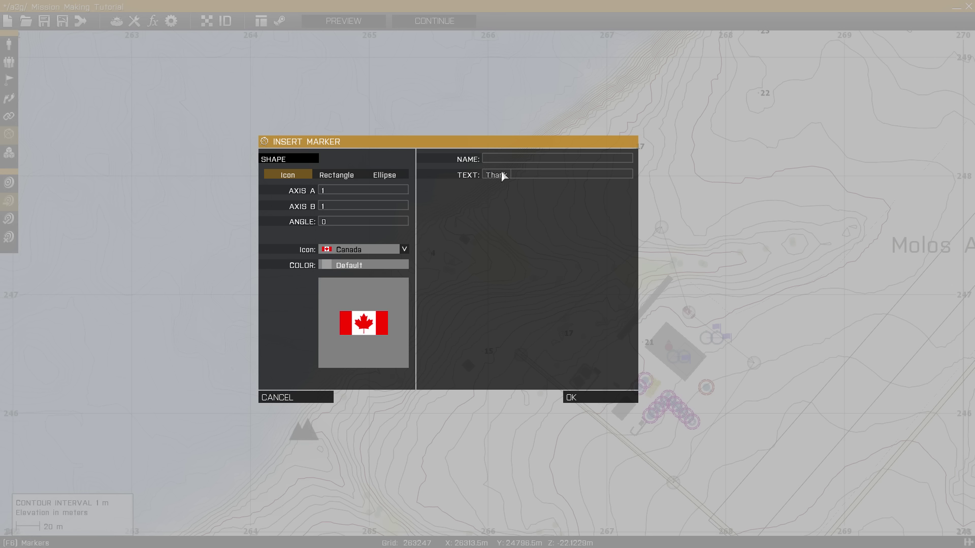
text( you for watching!)
click(511, 155)
text(Thanks)
click(573, 398)
scroll(146, 181, up, 3)
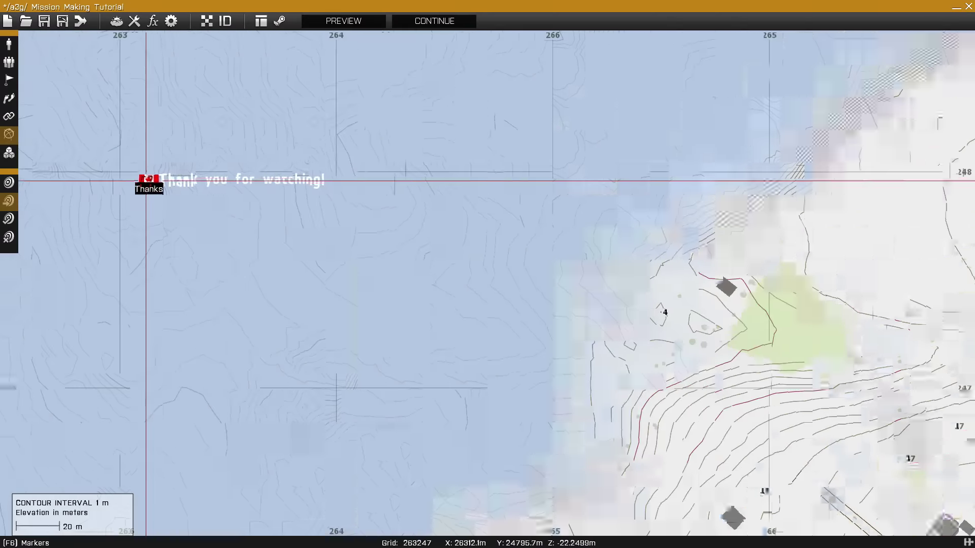
scroll(311, 226, up, 3)
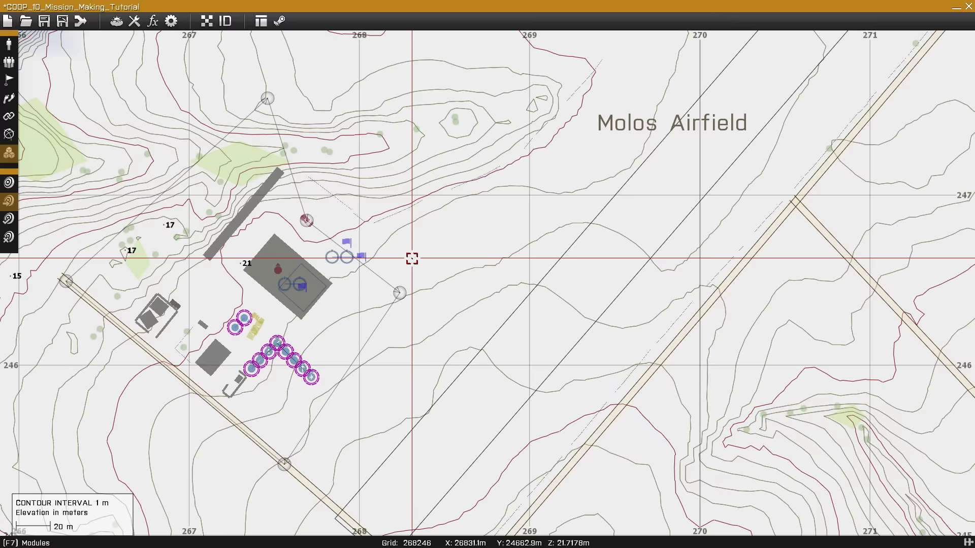
- Start a Create Diary Record module from the Intel category just east of the hangar, with All playable units as owner
scroll(381, 256, up, 4)
double_click(381, 255)
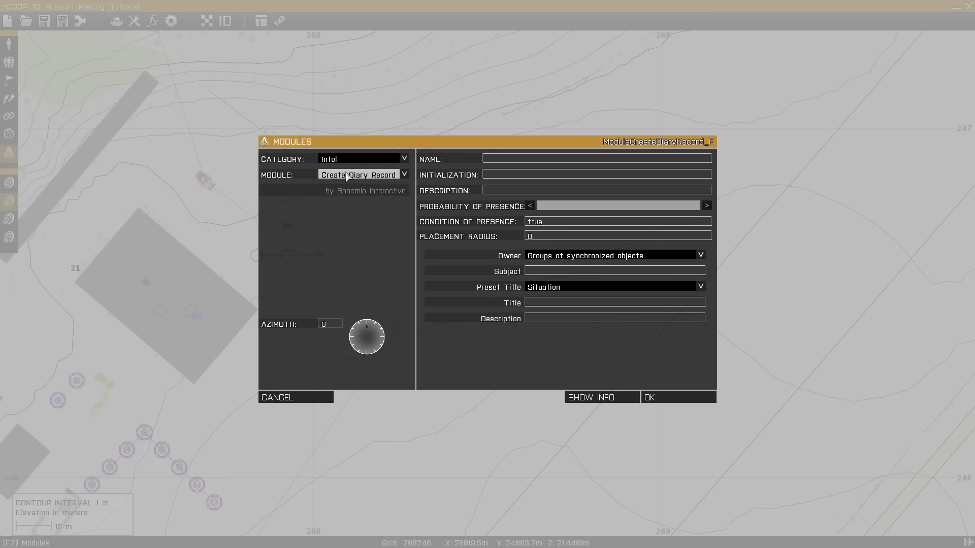
click(528, 256)
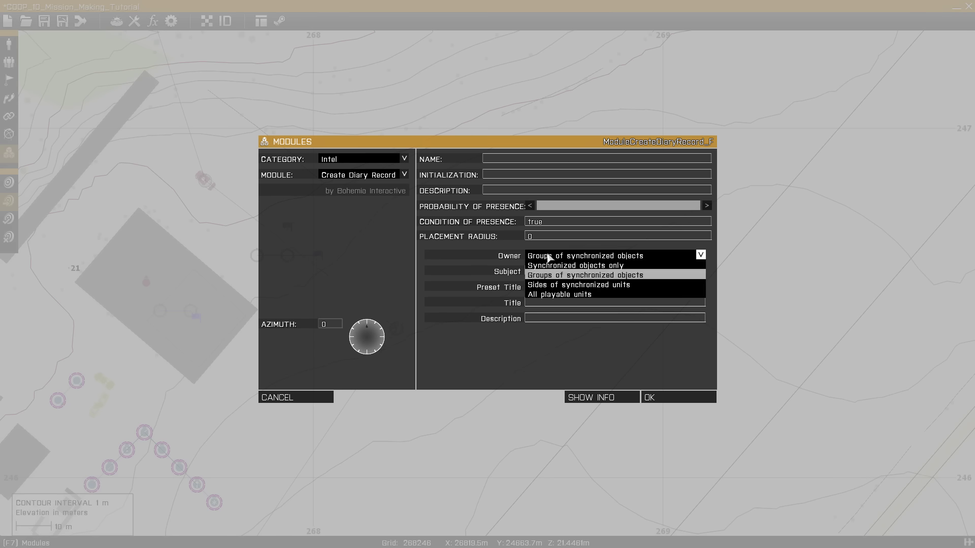
click(563, 294)
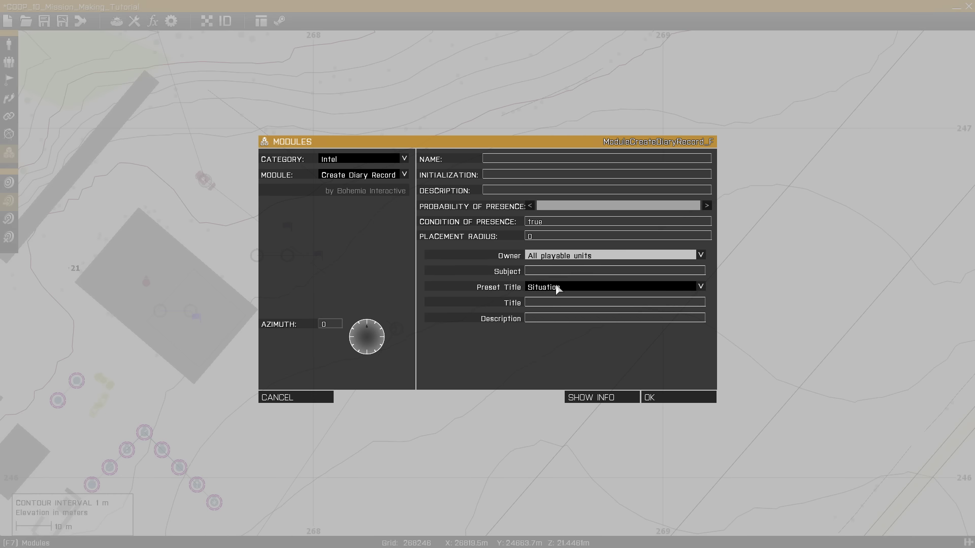
- Give the diary record the title "Welcome to this tutorial" and the description "Let's learn together!", and insert it on the map
click(554, 303)
text(Welcome to this tutorial)
click(552, 316)
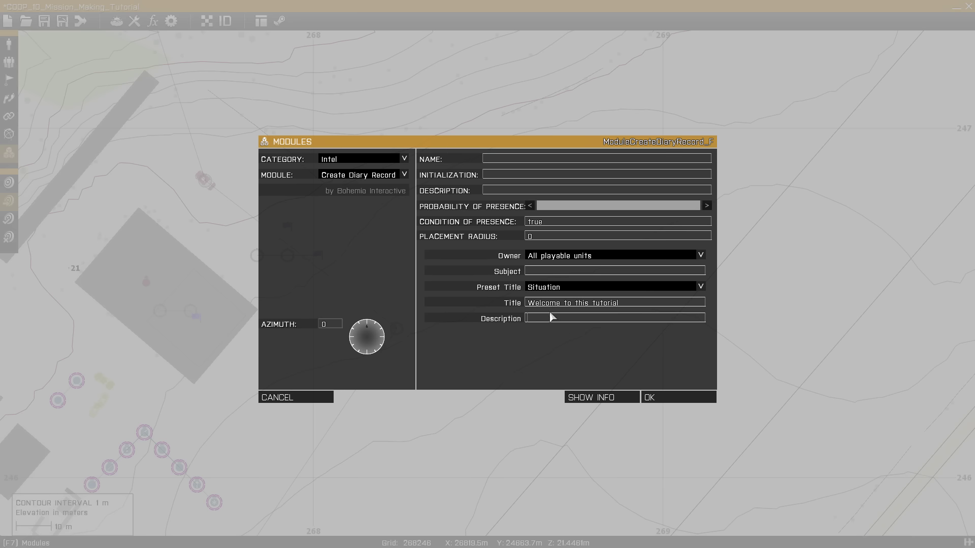
text(Let's le)
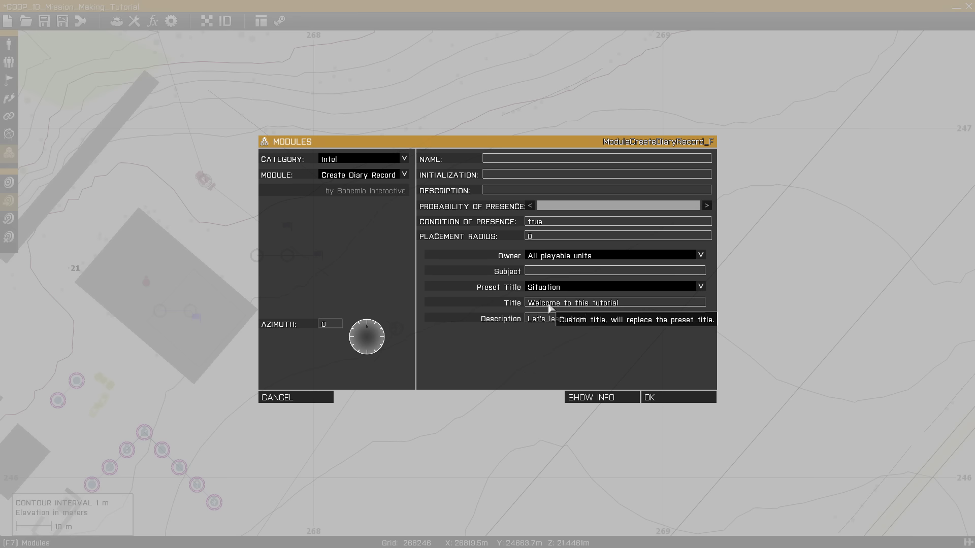
text(arn together!)
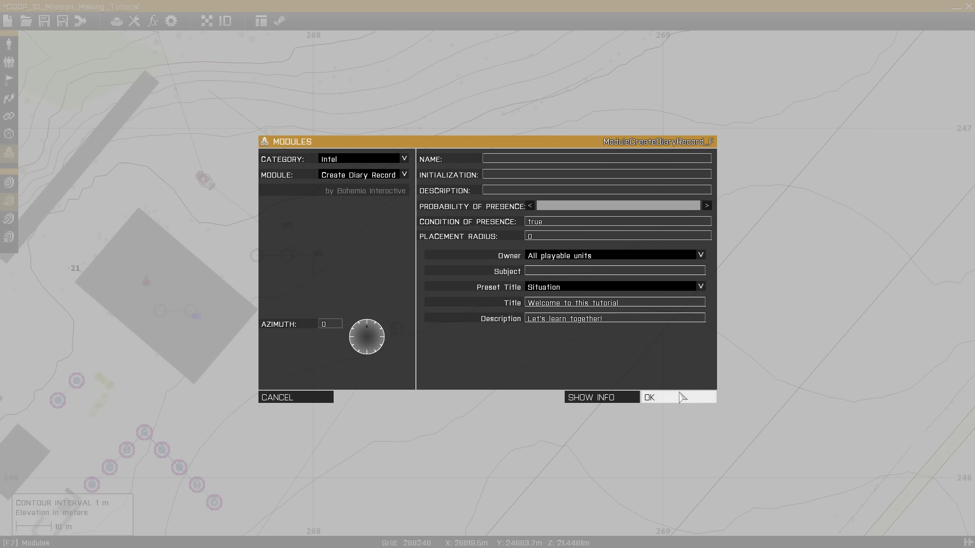
click(690, 400)
scroll(435, 278, up, 1)
key(F2)
ctrl+drag(374, 253, 745, 303)
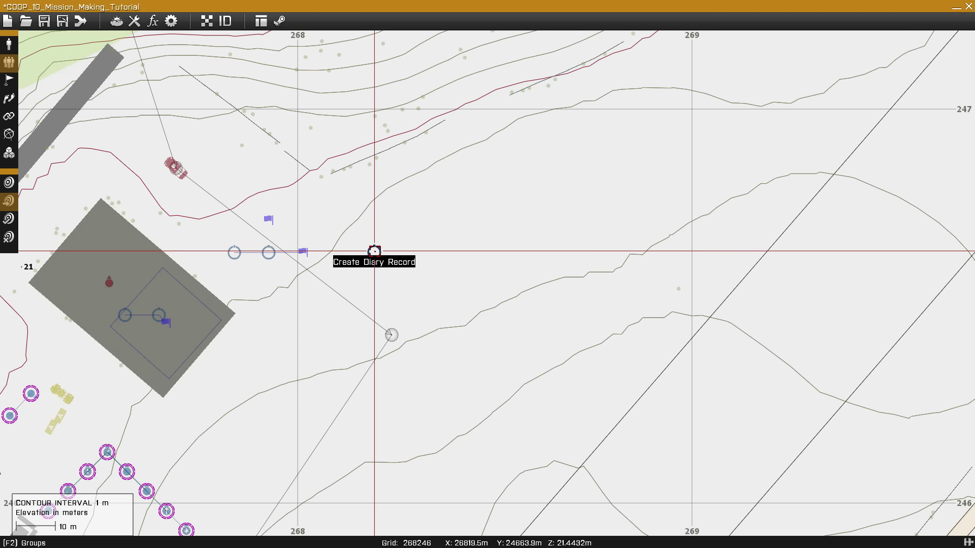
scroll(374, 252, down, 2)
key(F1)
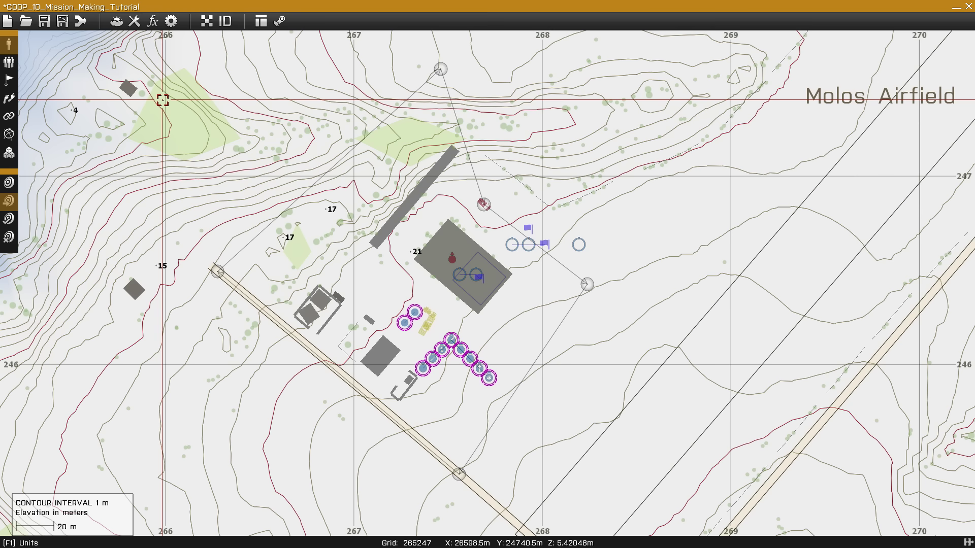
- Review the mission's name and description in the Intel settings and close them without changes
click(118, 22)
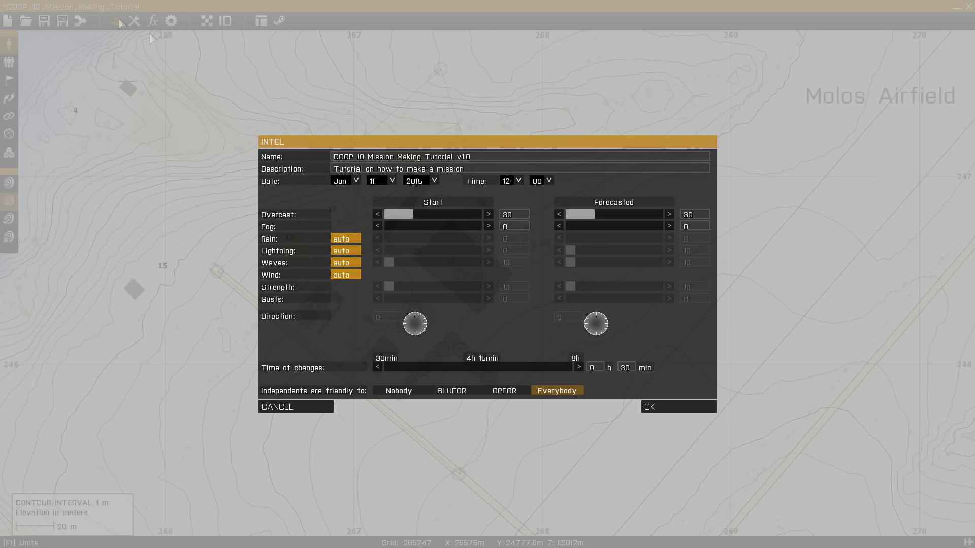
drag(479, 156, 287, 159)
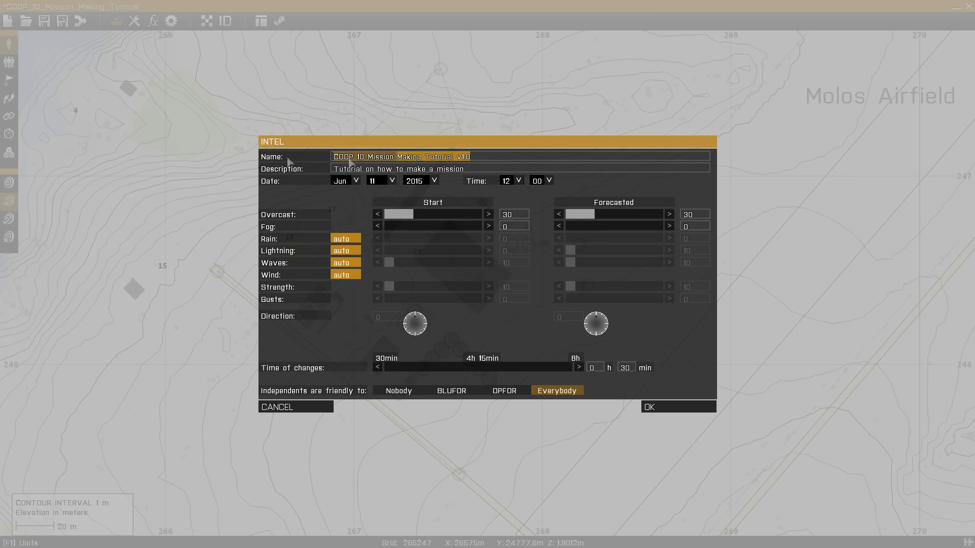
drag(477, 173, 287, 174)
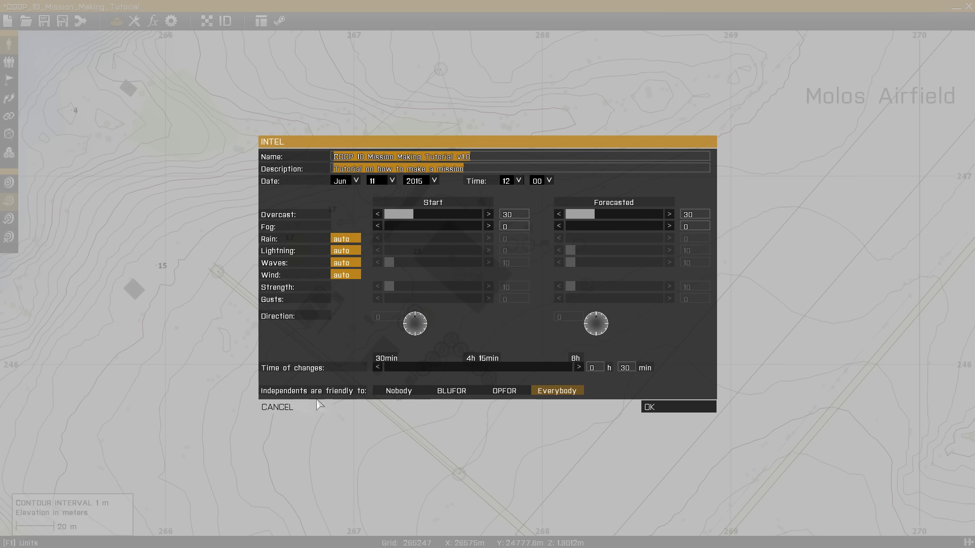
click(294, 407)
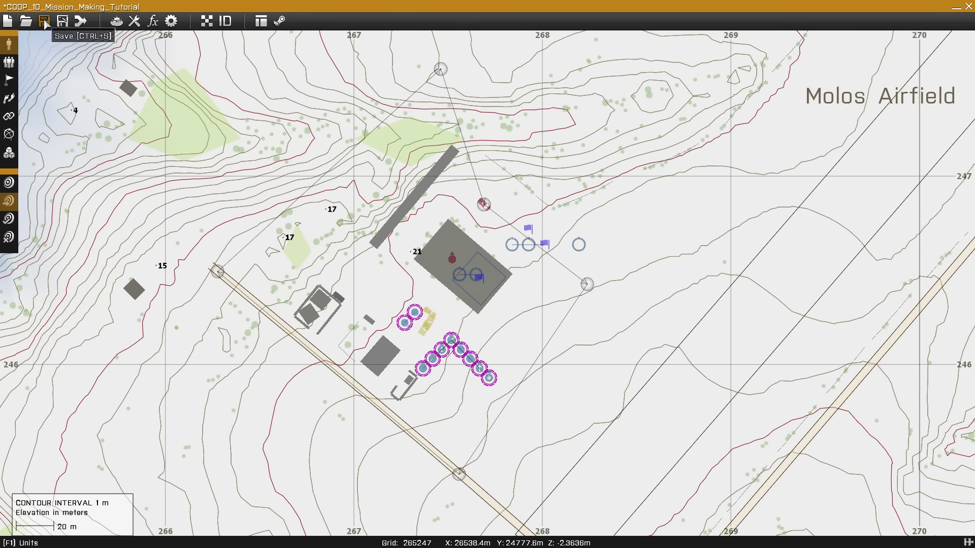
- Look at the formats for saving the mission, including export to multiplayer missions, and leave without saving
click(62, 22)
click(406, 175)
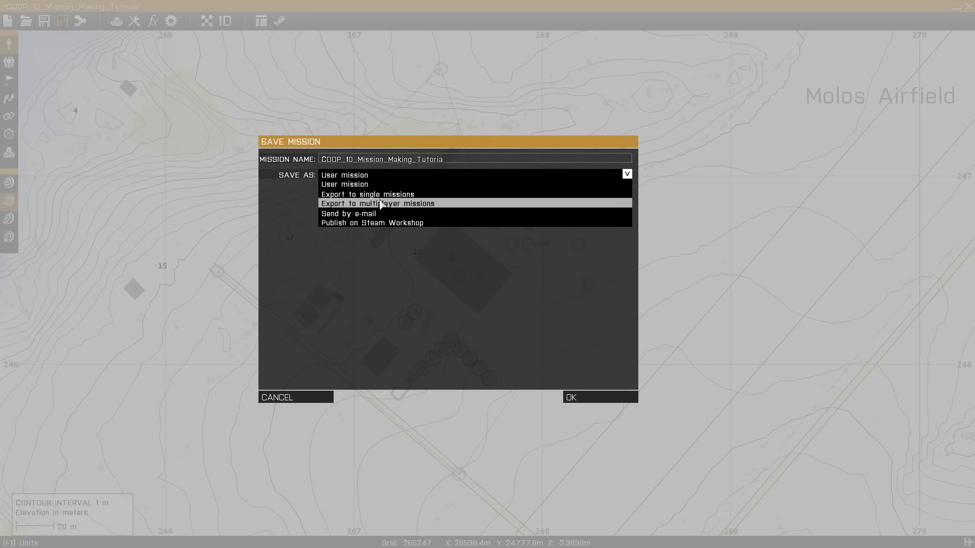
click(303, 399)
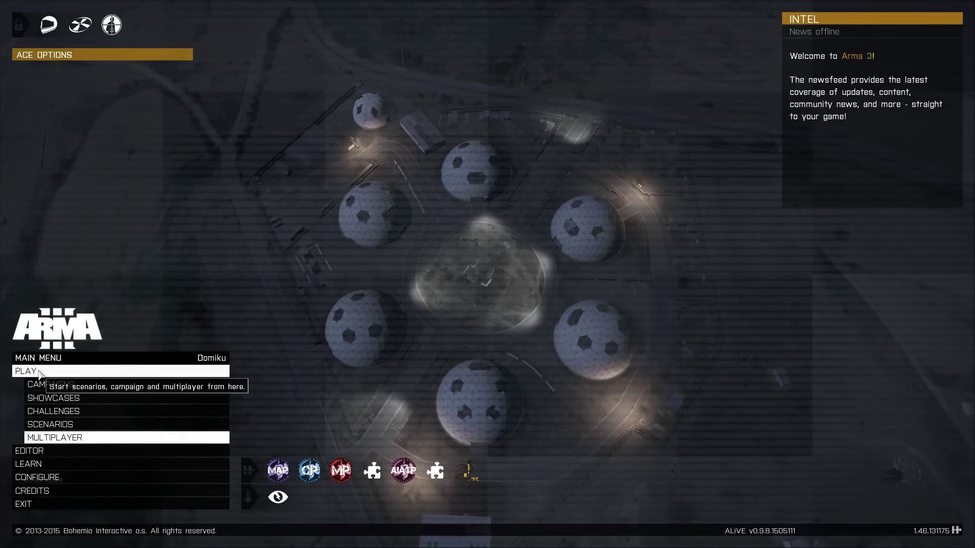
- Open the multiplayer server browser, and switch to Windows Explorer to open the COOP_10_Mission_Making_Tutorial.Altis mission folder
click(84, 438)
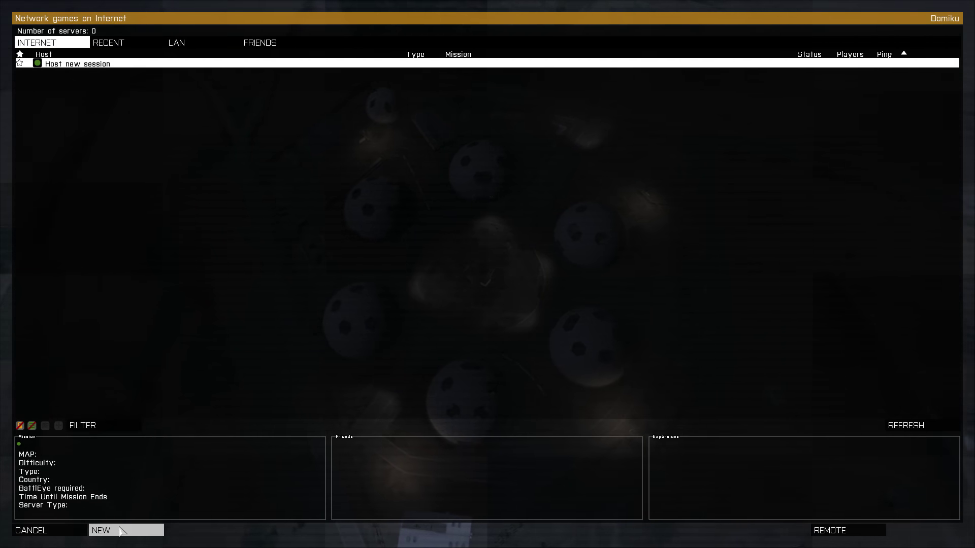
key(alt+Tab)
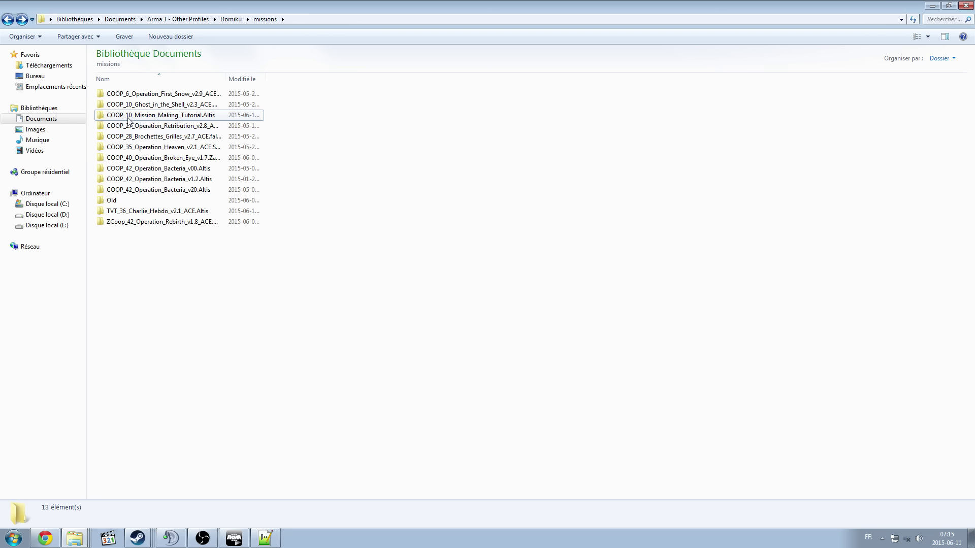
double_click(212, 119)
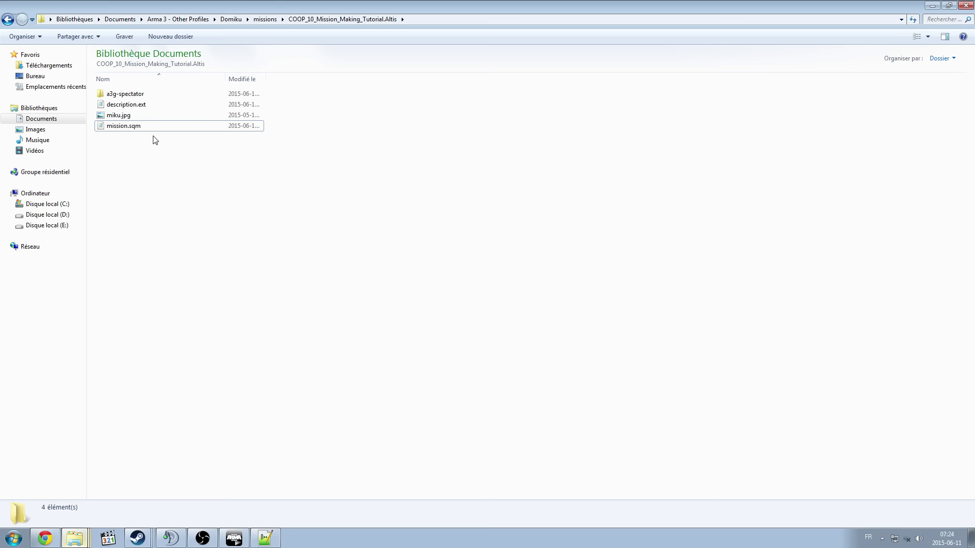
- Open description.ext and examine its mission information, respawn settings, respawn template, game type, player limits and load screen lines
click(205, 104)
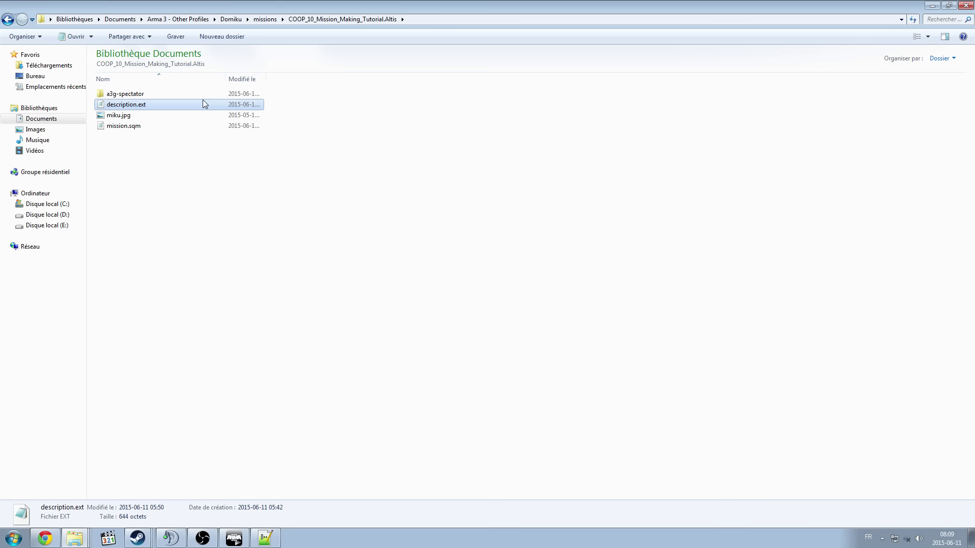
double_click(204, 104)
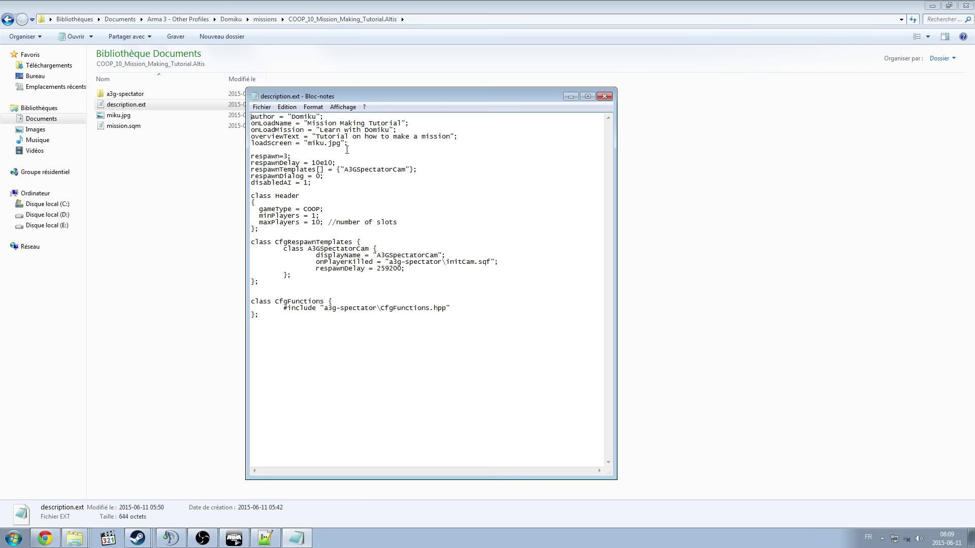
drag(356, 146, 252, 118)
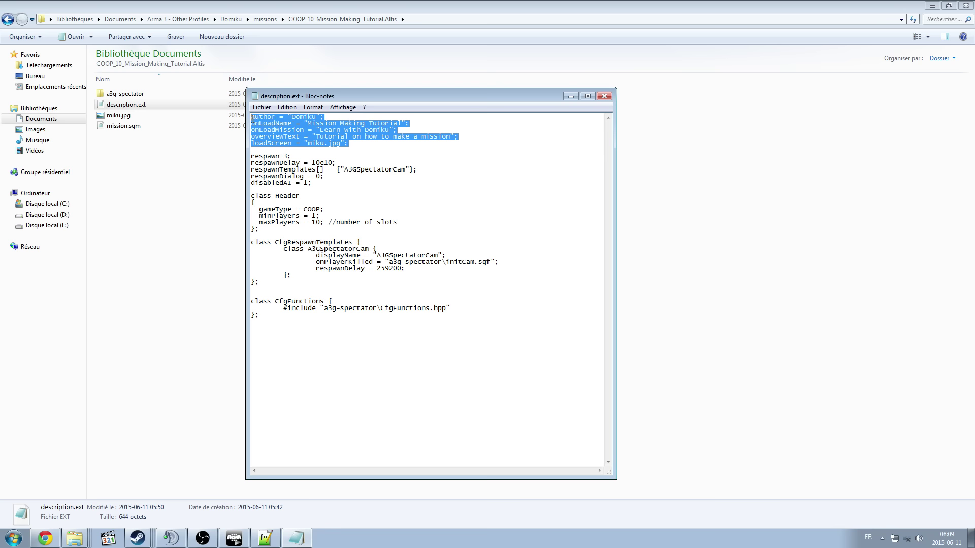
drag(312, 184, 251, 155)
drag(281, 283, 250, 243)
drag(324, 209, 248, 209)
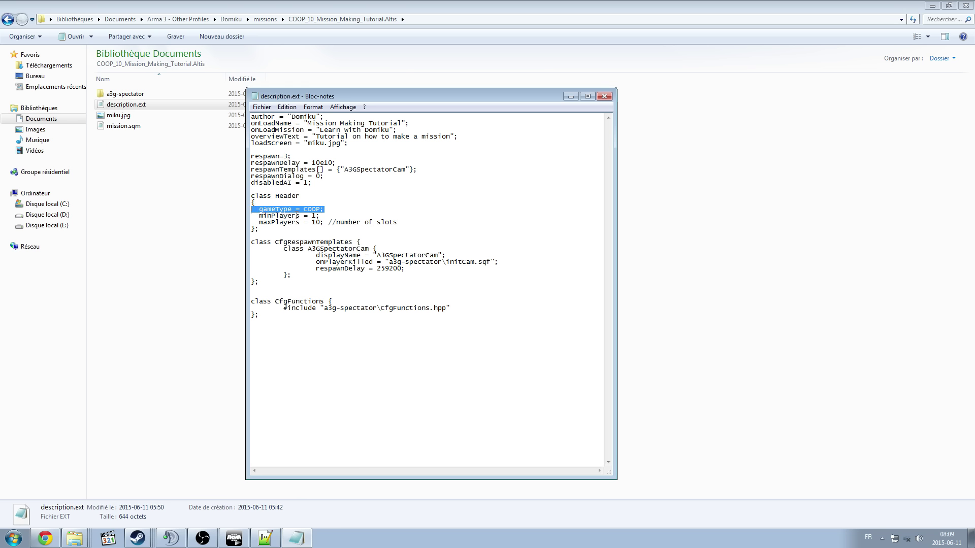
drag(275, 229, 253, 215)
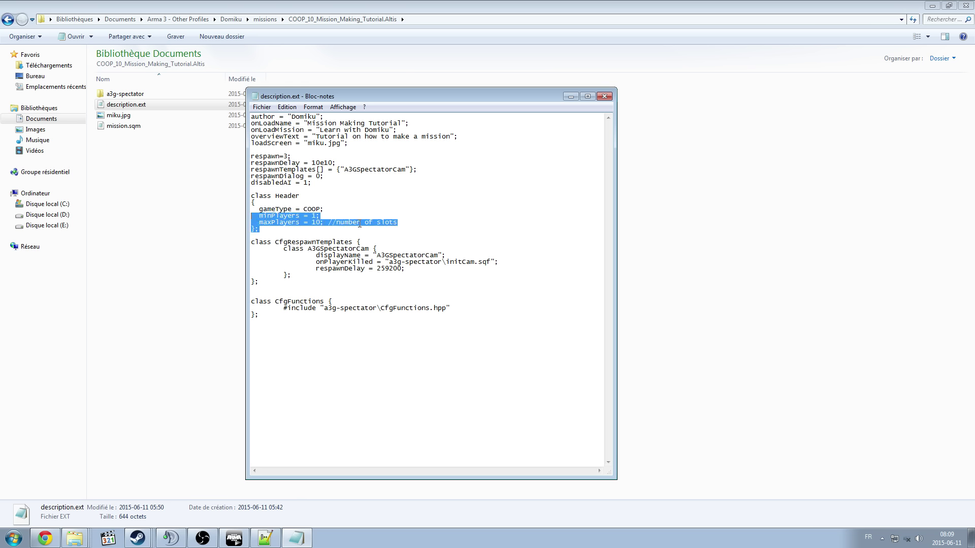
drag(356, 143, 299, 144)
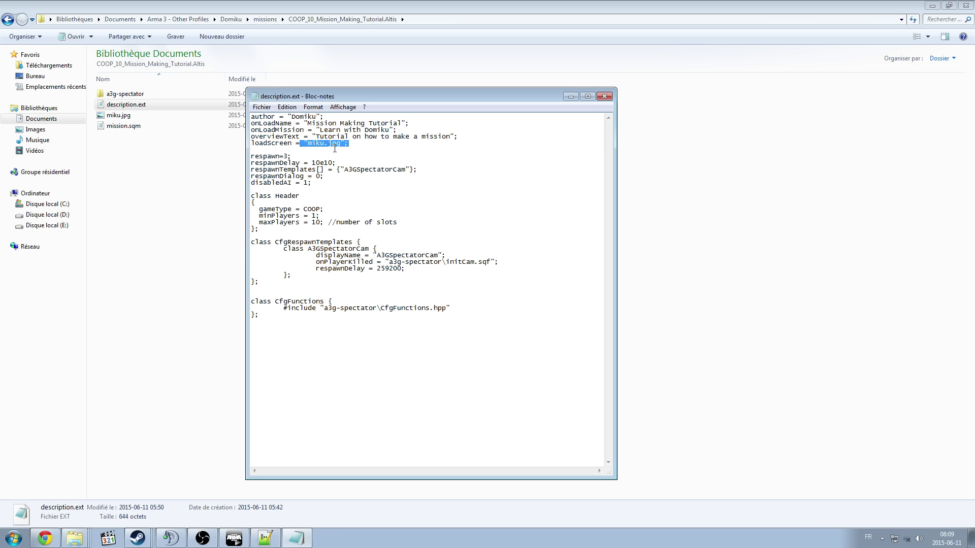
drag(298, 315, 251, 117)
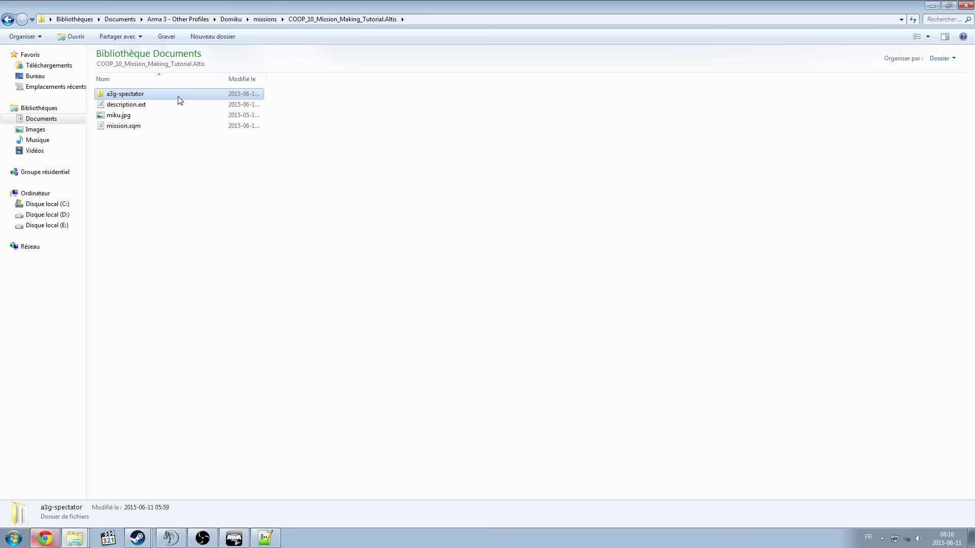
- Reopen description.ext and examine the respawn block, the A3GSpectatorCam template, and the CfgRespawnTemplates and CfgFunctions classes
double_click(150, 105)
drag(399, 88, 412, 91)
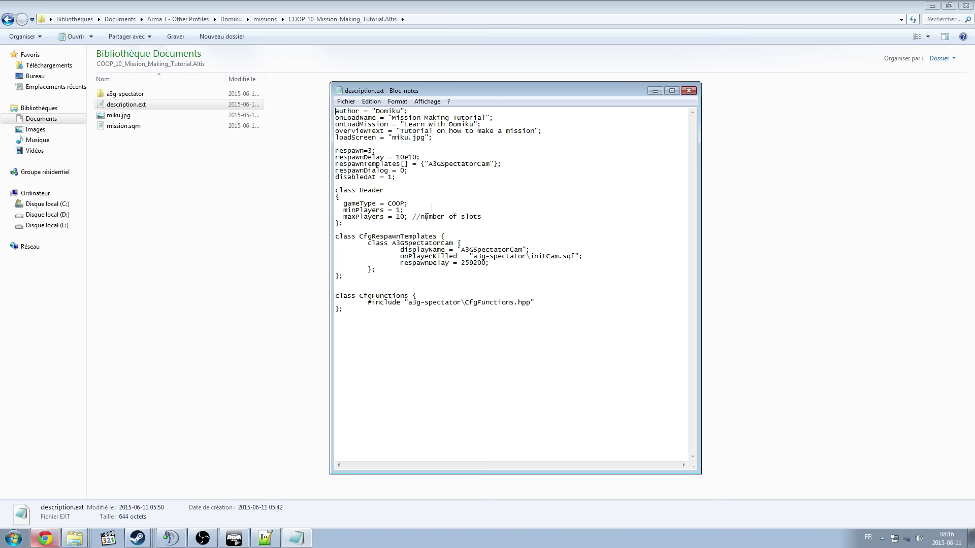
drag(404, 178, 337, 150)
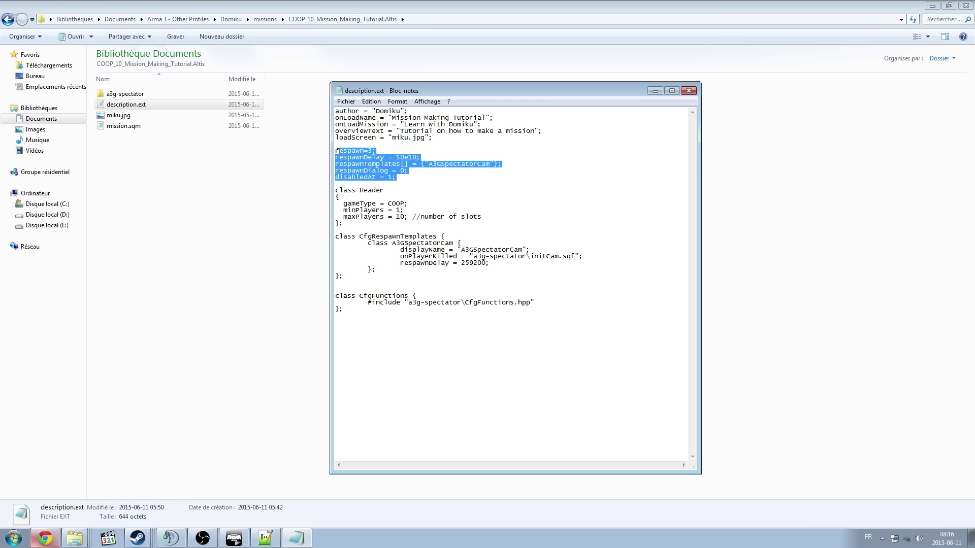
click(440, 164)
drag(428, 162, 505, 164)
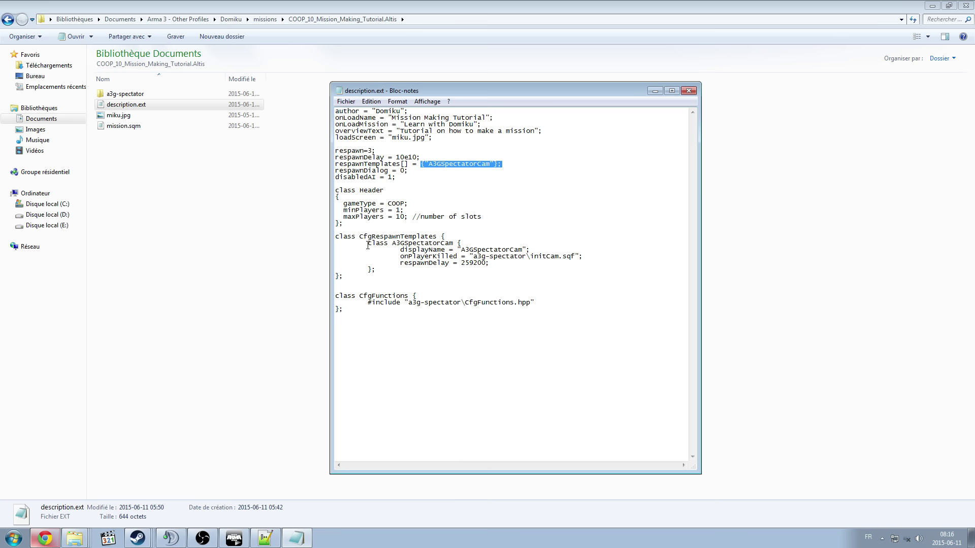
drag(367, 278, 339, 237)
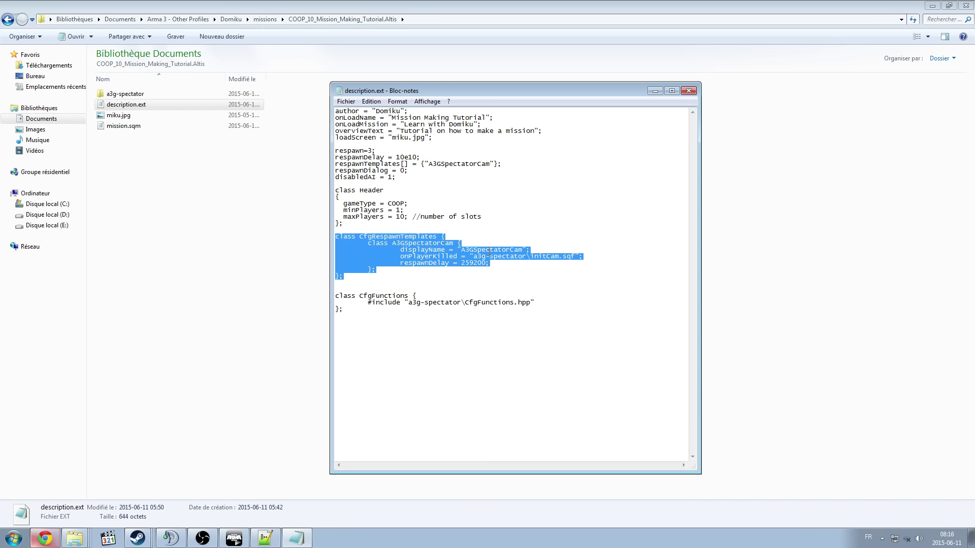
drag(382, 309, 339, 296)
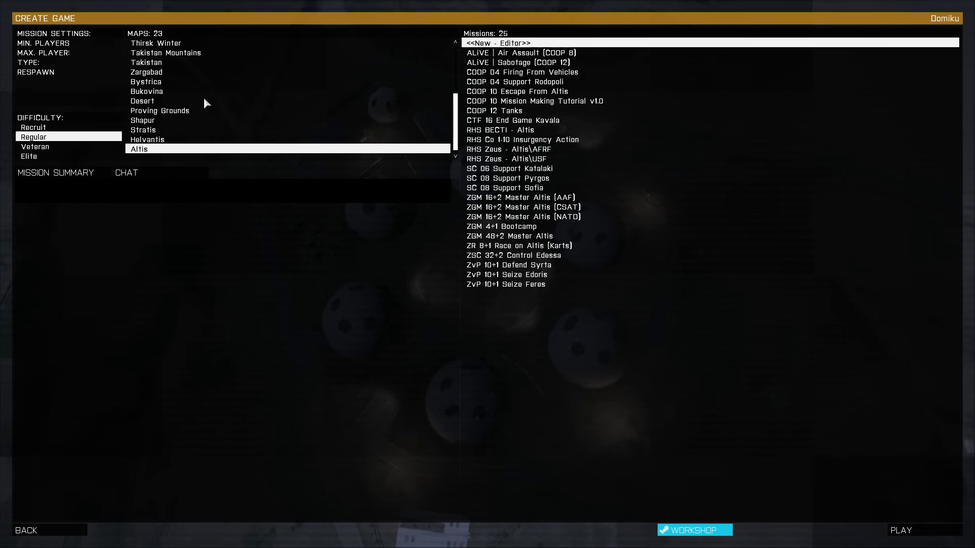
- Host COOP 10 Mission Making Tutorial v1.0 on Altis at Regular difficulty, taking the first Rifleman slot in Alpha 1-1
click(583, 103)
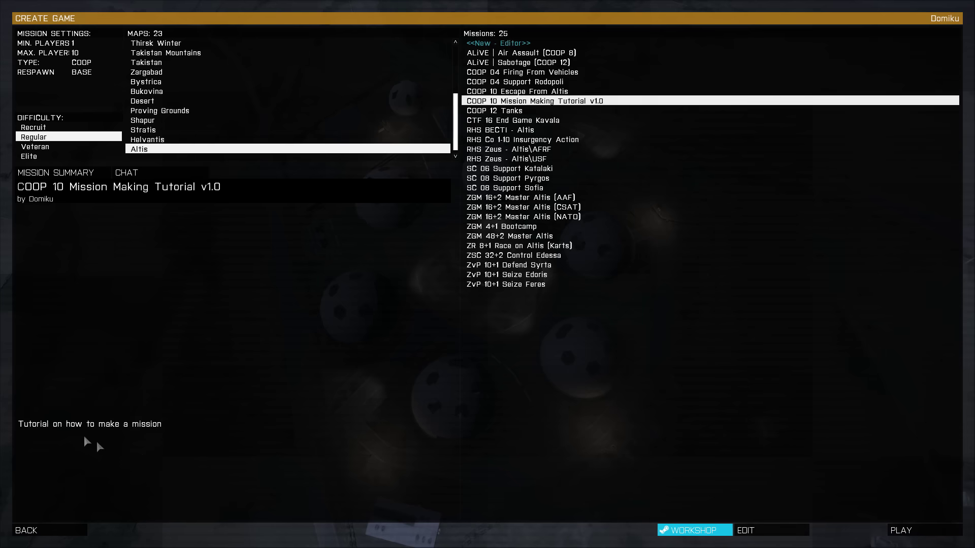
click(925, 528)
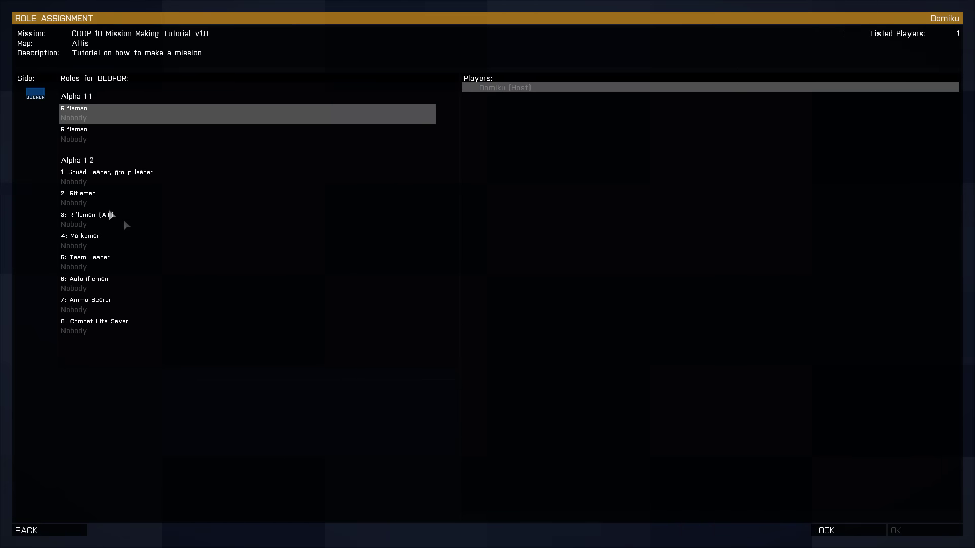
click(81, 115)
click(896, 529)
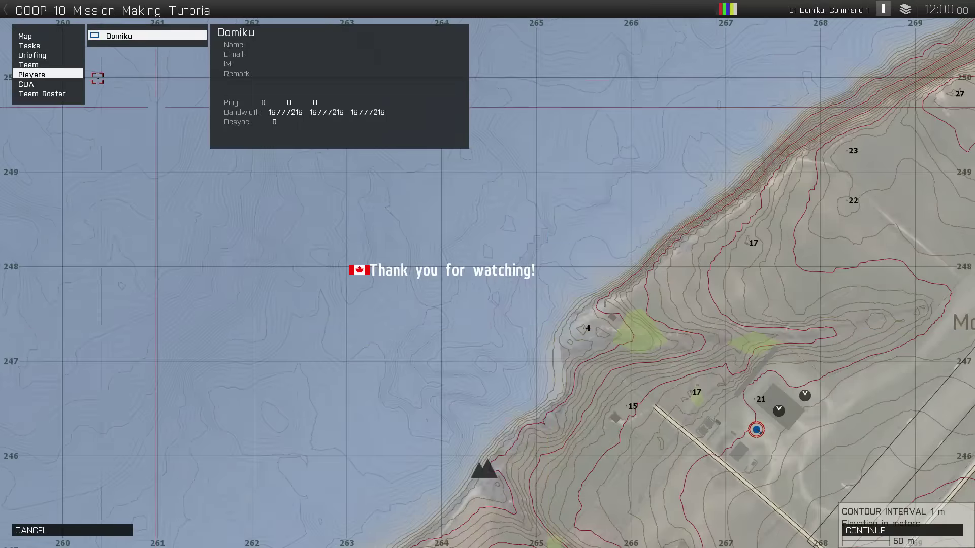
- Read the Kill kebab and Capture the hangar tasks and open the briefing on the mission's map screen
click(30, 46)
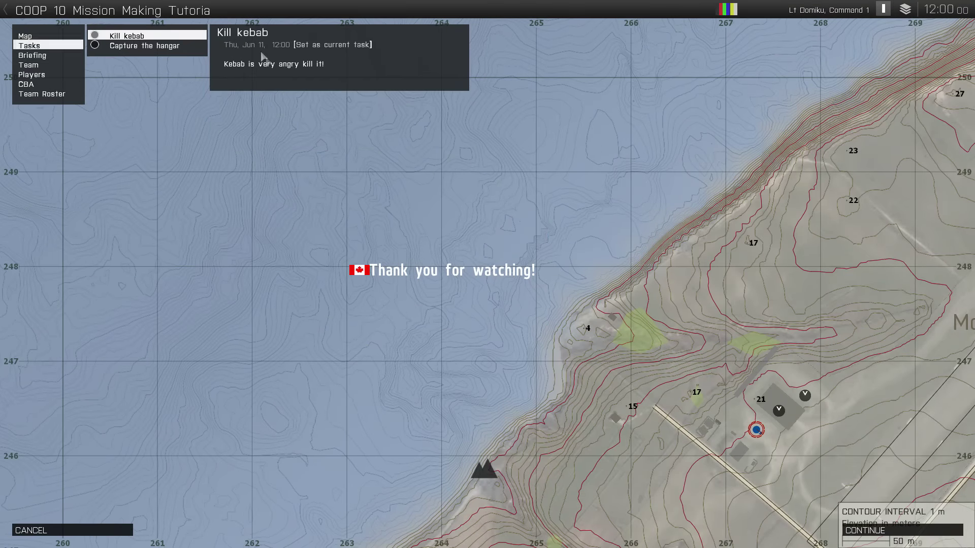
click(154, 47)
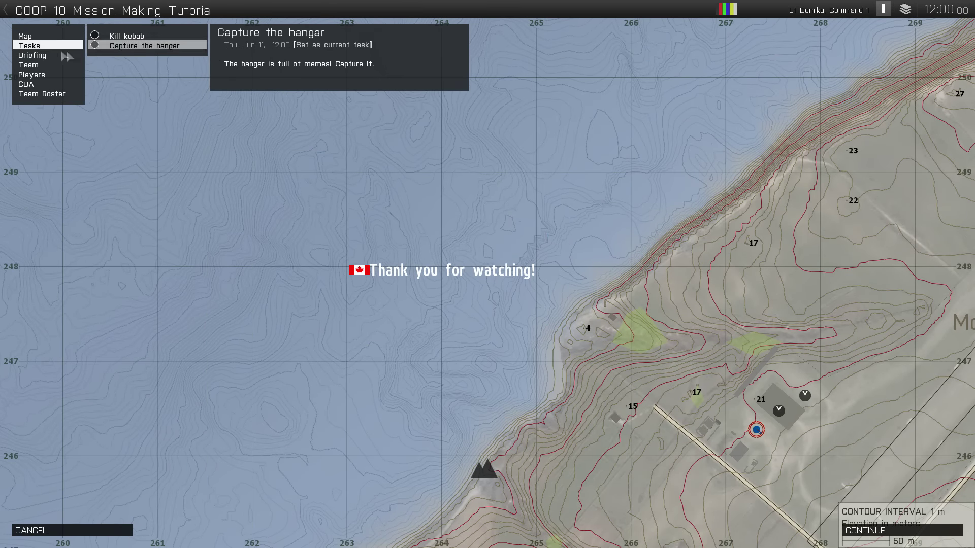
click(36, 55)
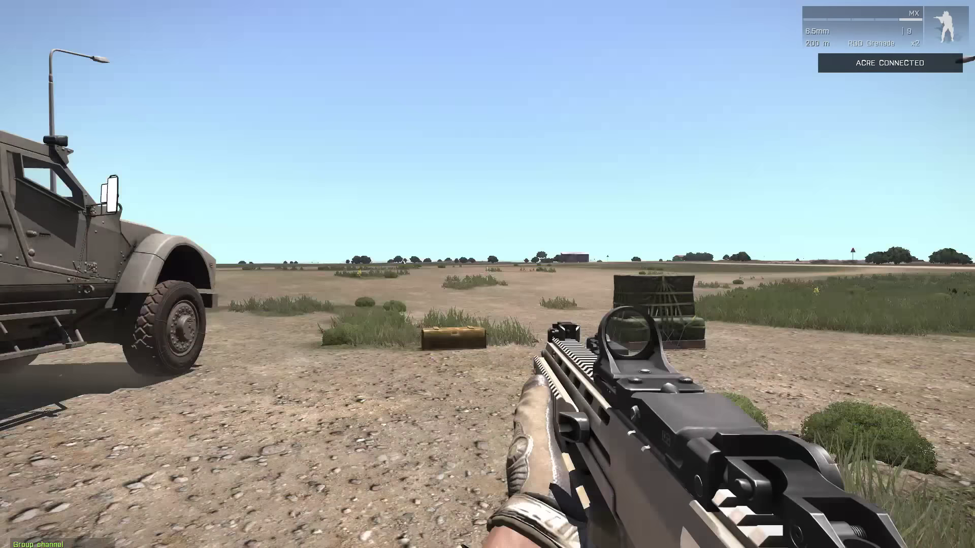
- Approach the wooden medical crate and the nearby NATO supply box and inspect the inventory contents of each
key(w)
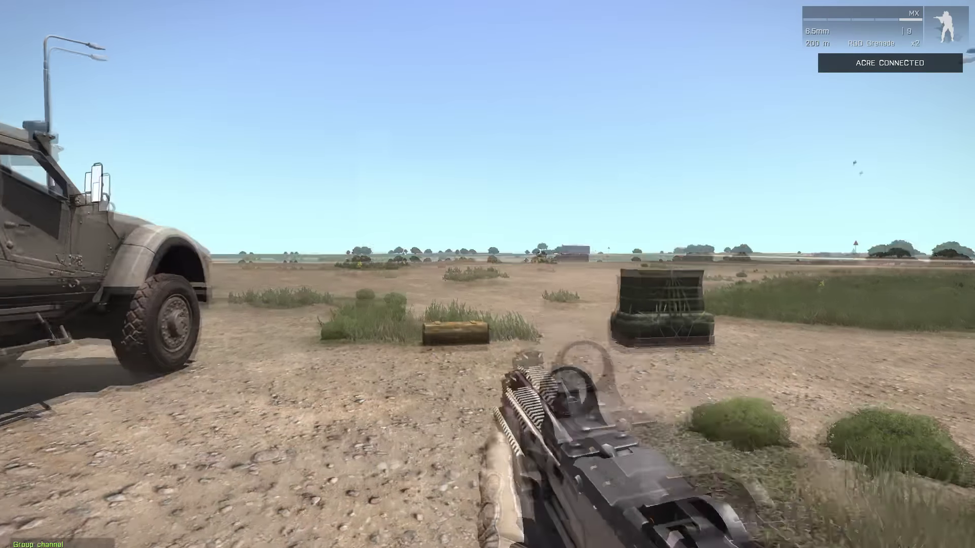
key(w)
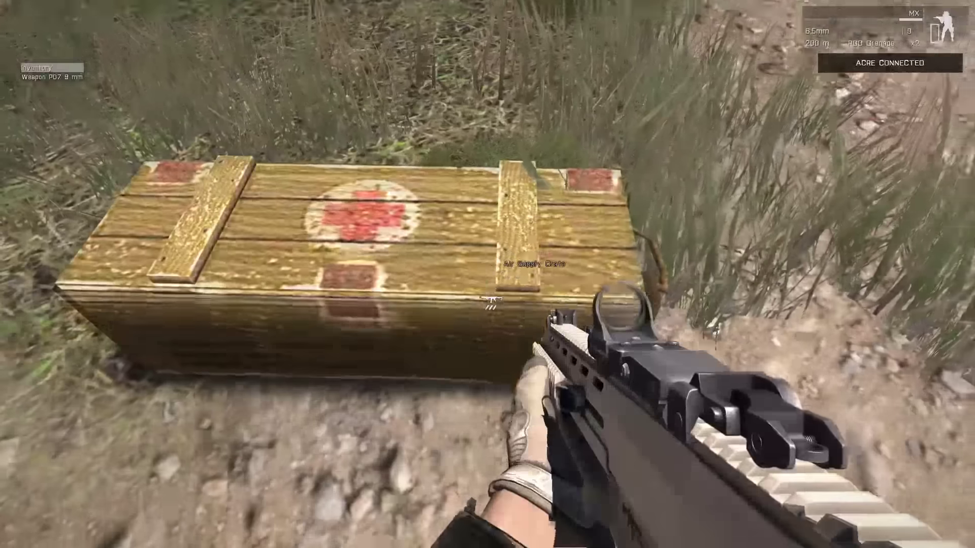
key(i)
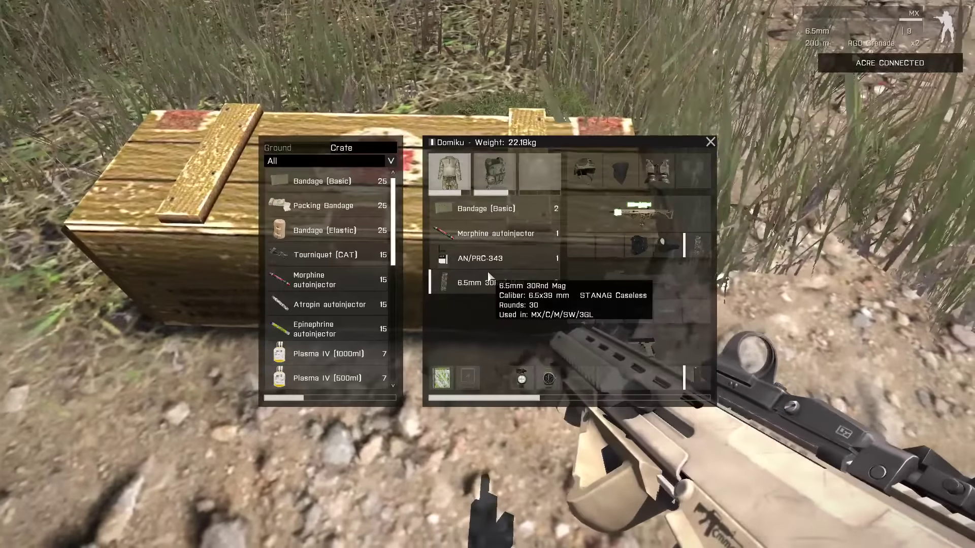
key(i)
key(w)
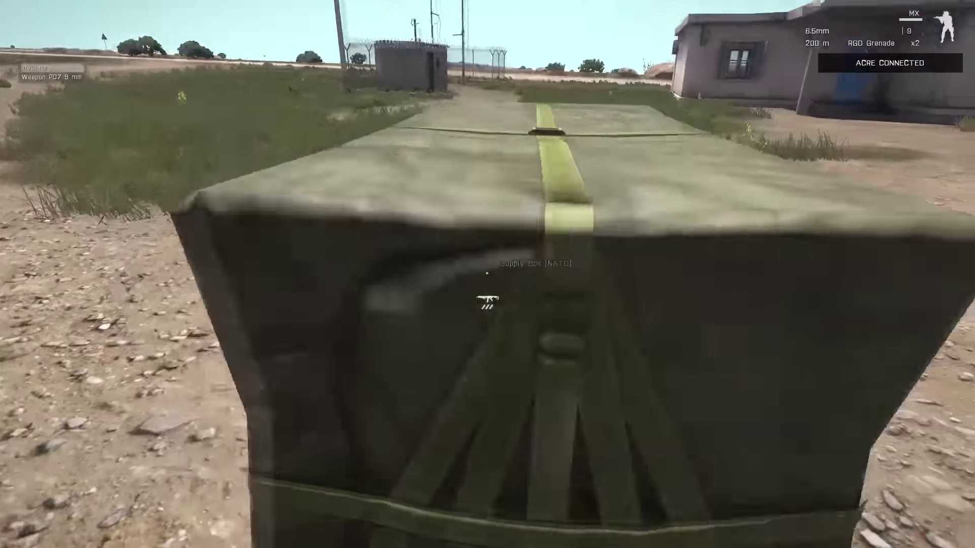
key(i)
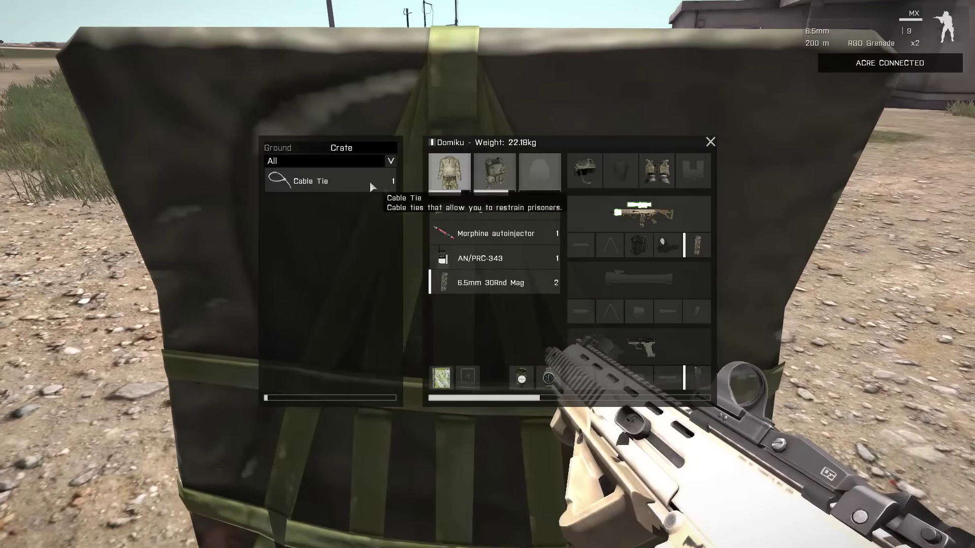
key(i)
- Go around to the hangar's open entrance, enter and approach the body on the floor to test the Kill kebab and Capture the hangar tasks
key(w)
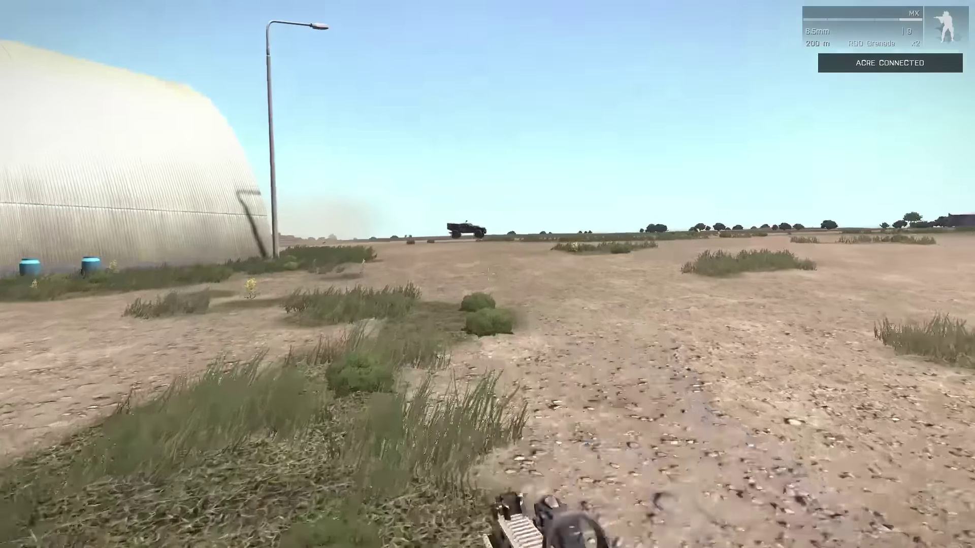
key(w)
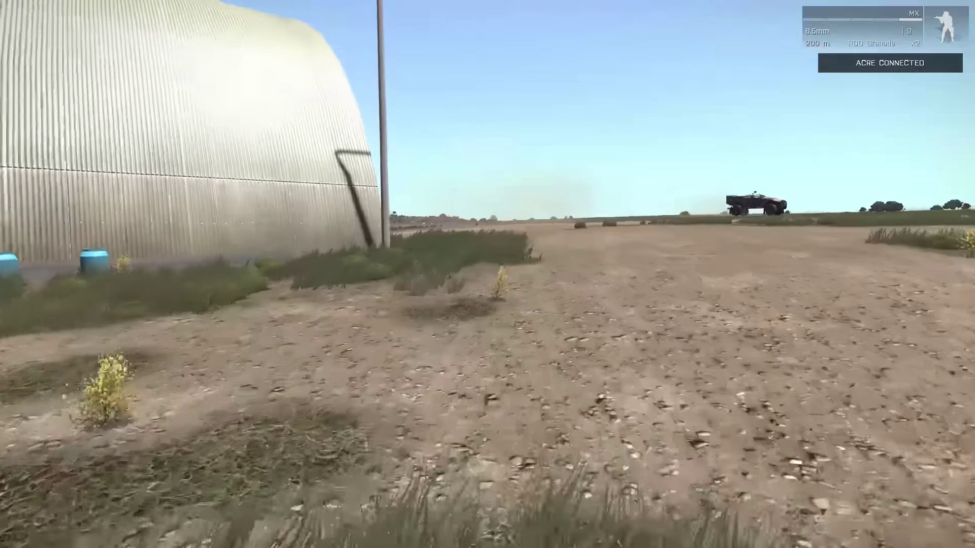
key(w)
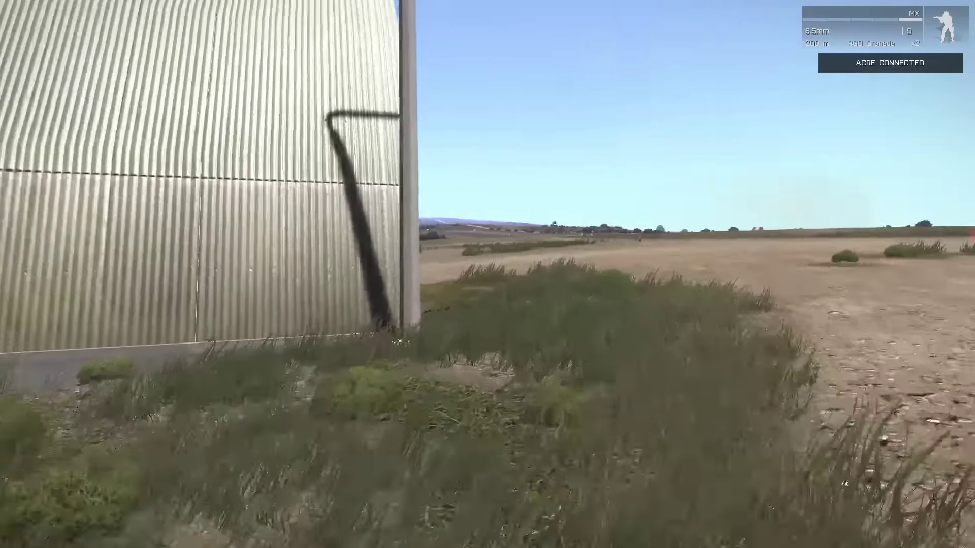
key(w)
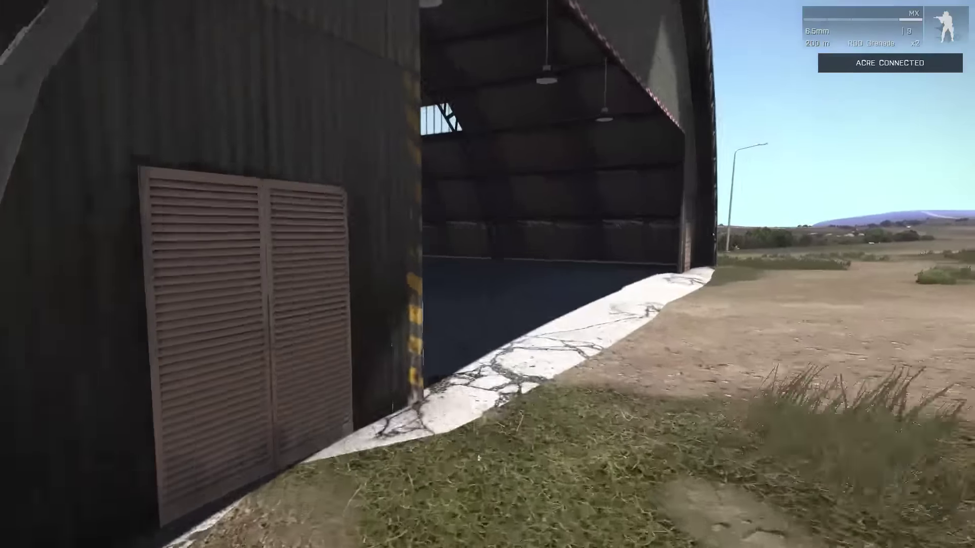
key(e)
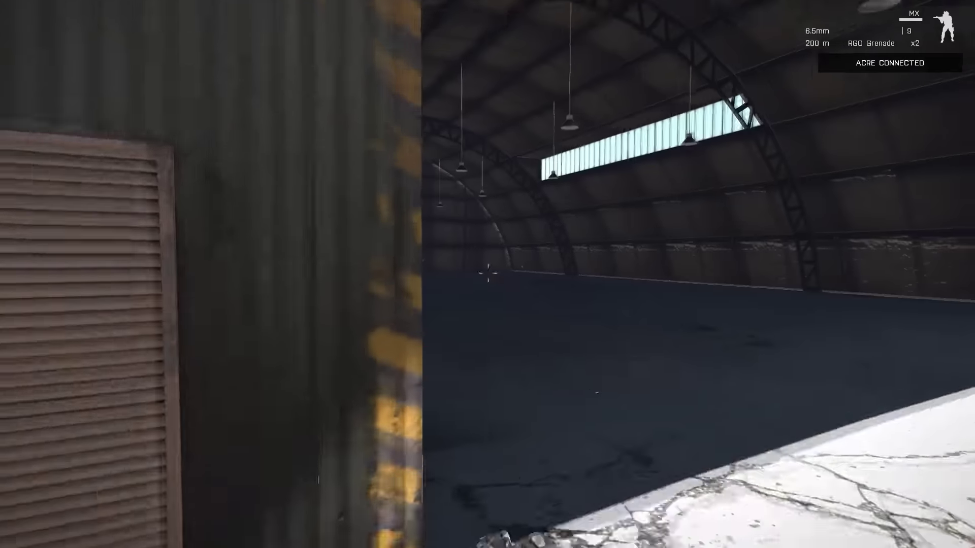
key(w)
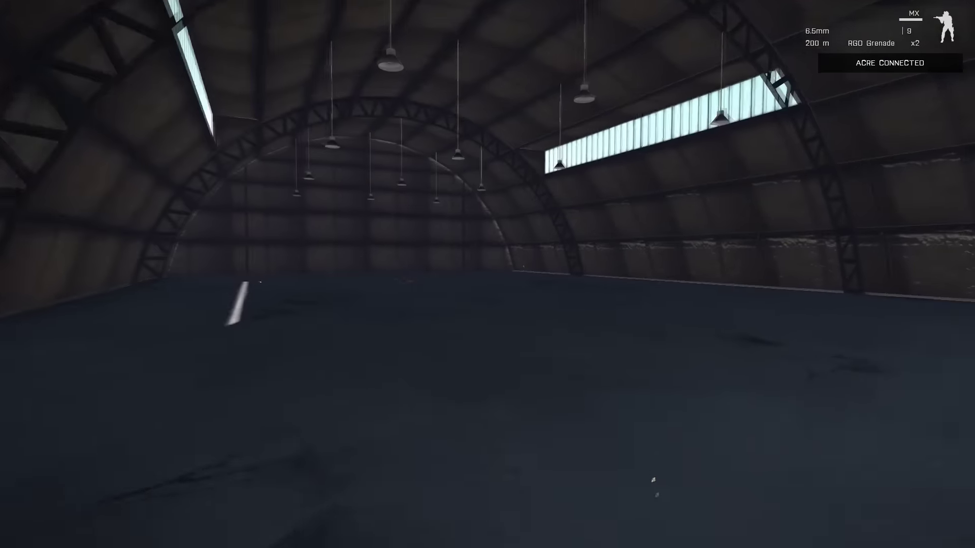
key(w)
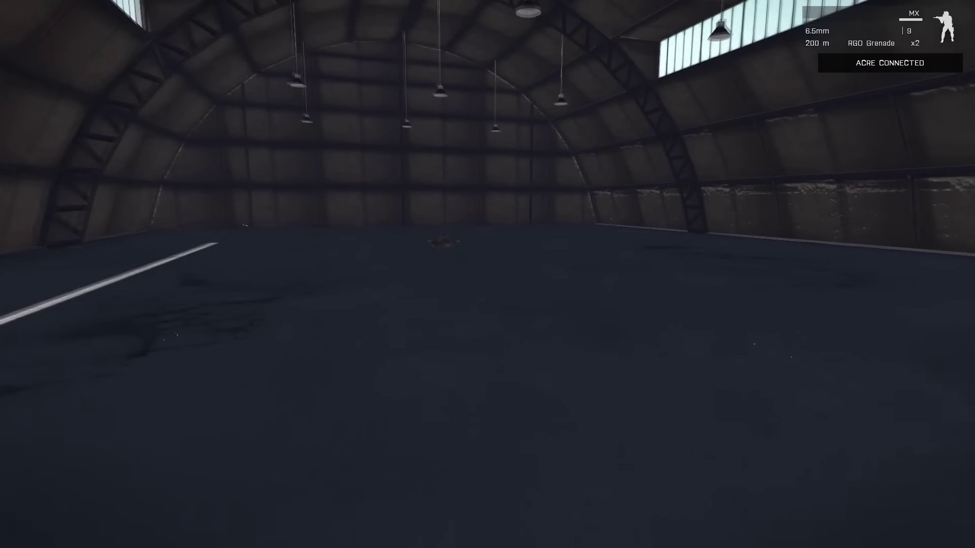
key(w)
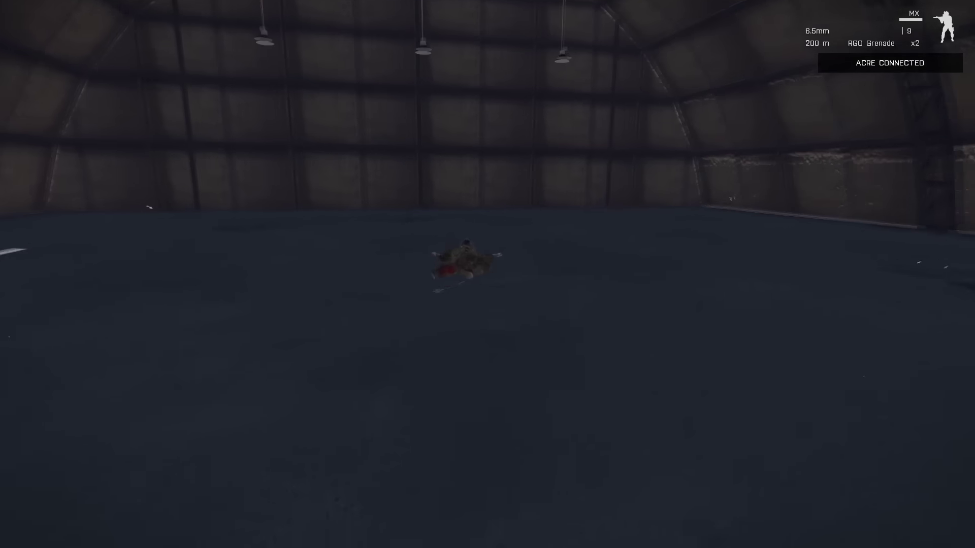
key(w)
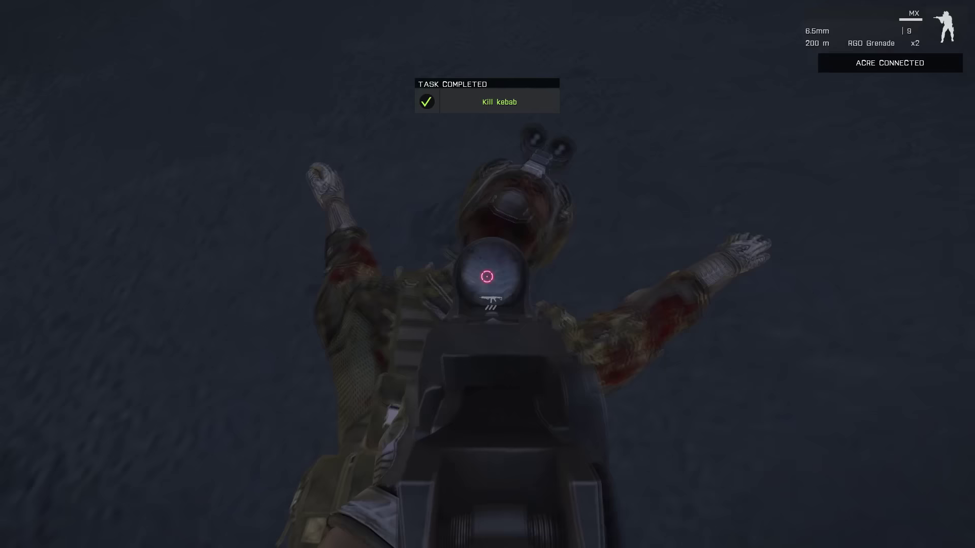
key(x)
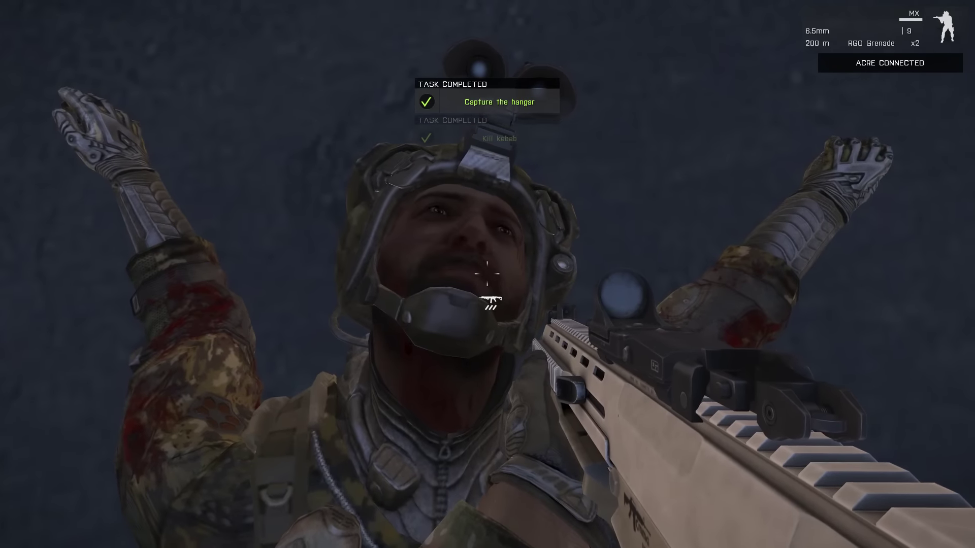
right_click(487, 274)
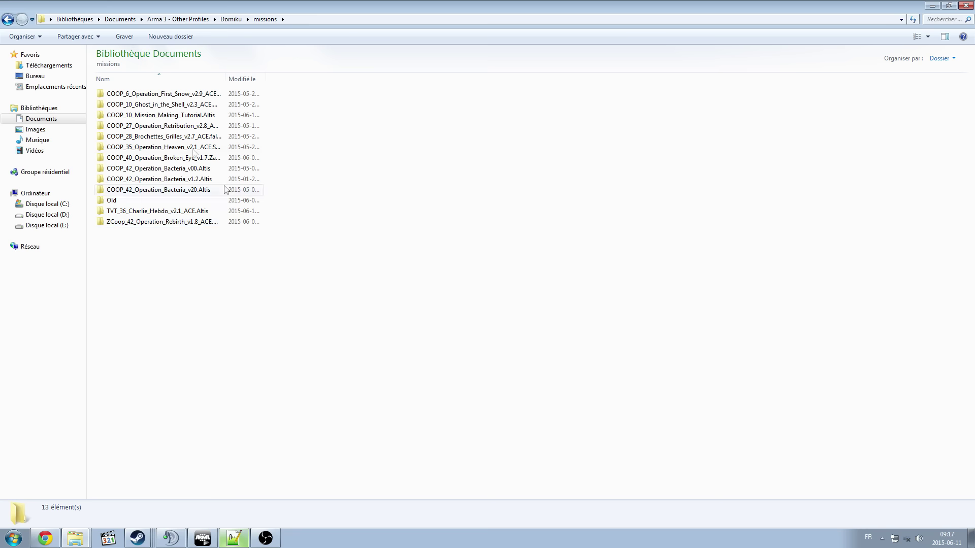
- In Windows Explorer, pack the COOP_10_Mission_Making_Tutorial.Altis mission folder into COOP_10_Mission_Making_Tutorial.Altis.pbo with PBO Manager
click(169, 117)
right_click(169, 117)
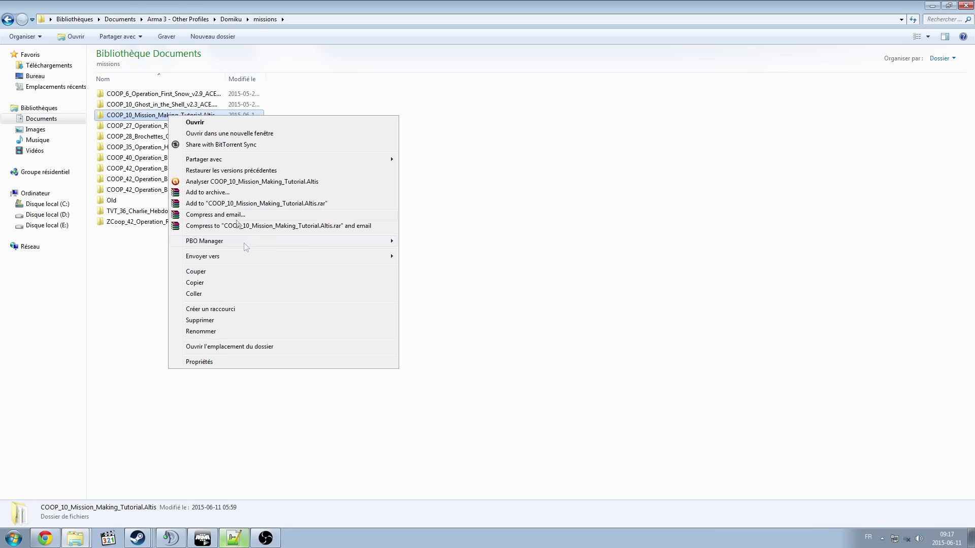
mouse_move(233, 244)
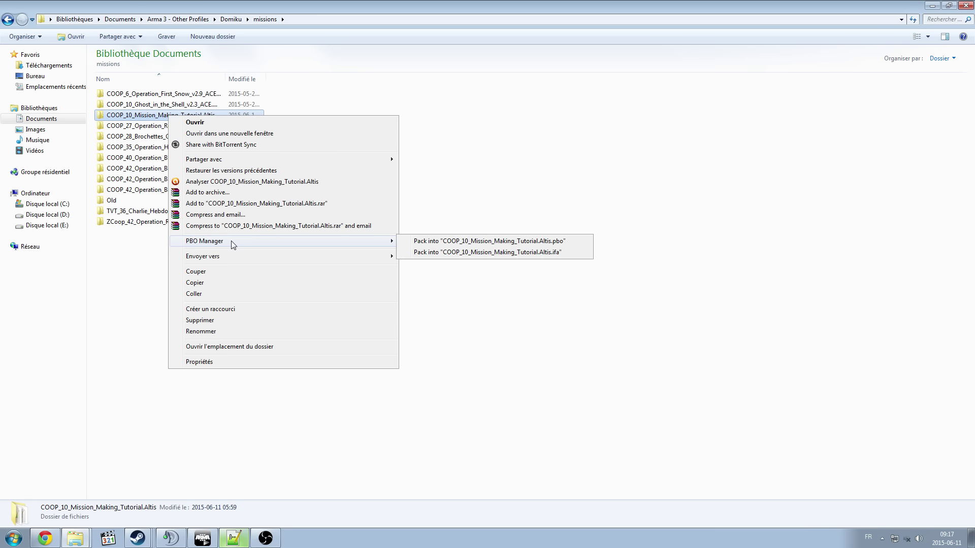
click(421, 242)
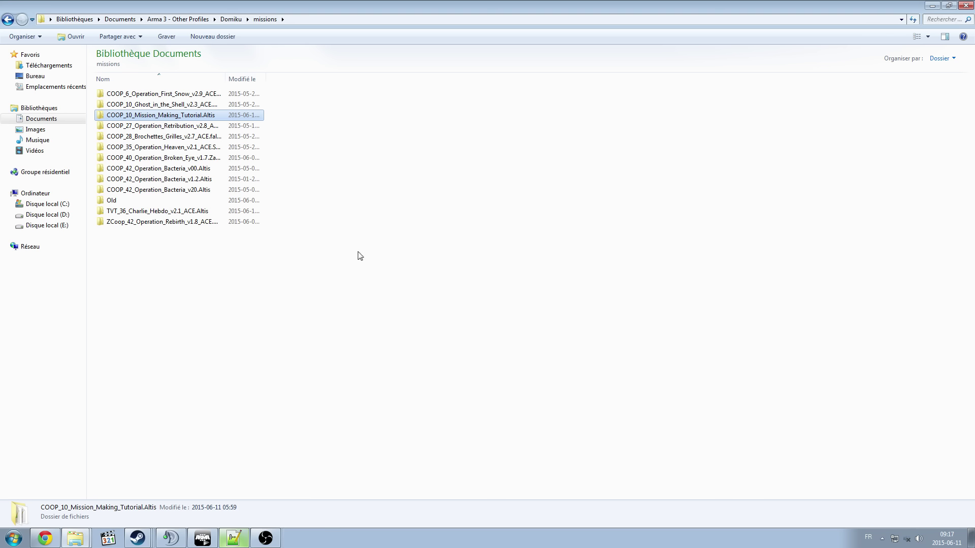